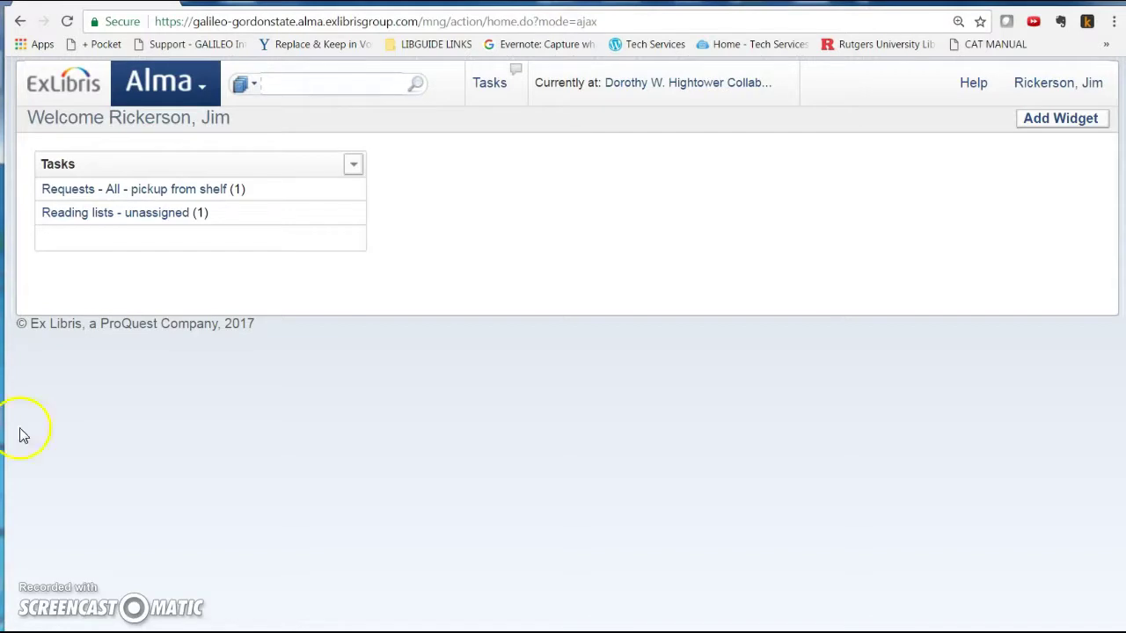
# - Open Alma's Physical Items repository search by ISBN, scoped to Institution rather than Network Zone
pyautogui.click(200, 89)
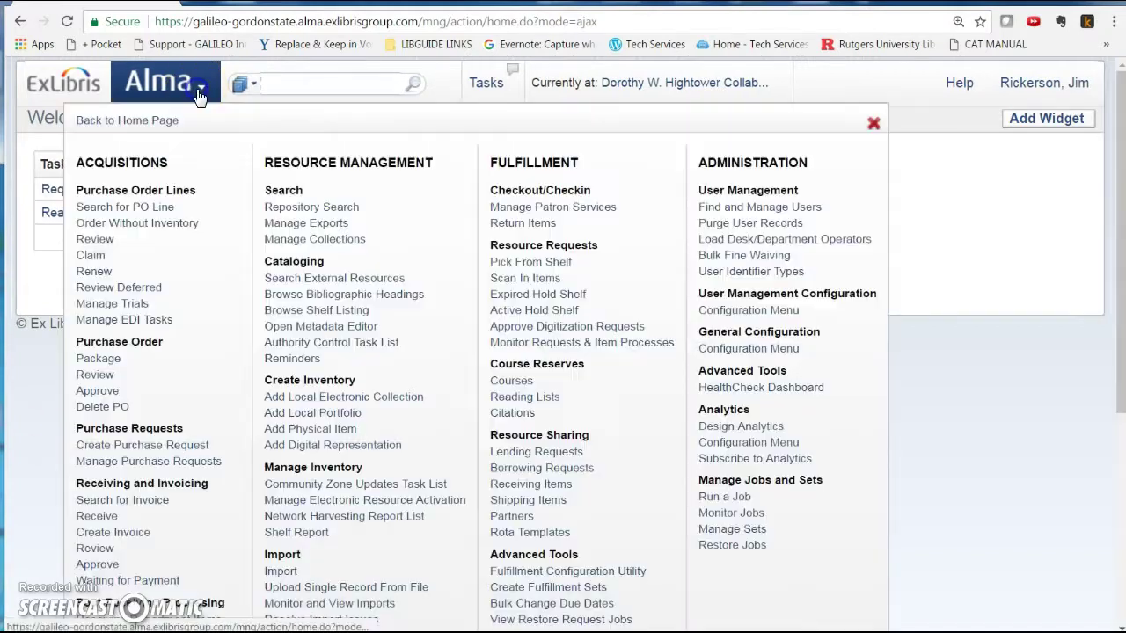
pyautogui.click(312, 208)
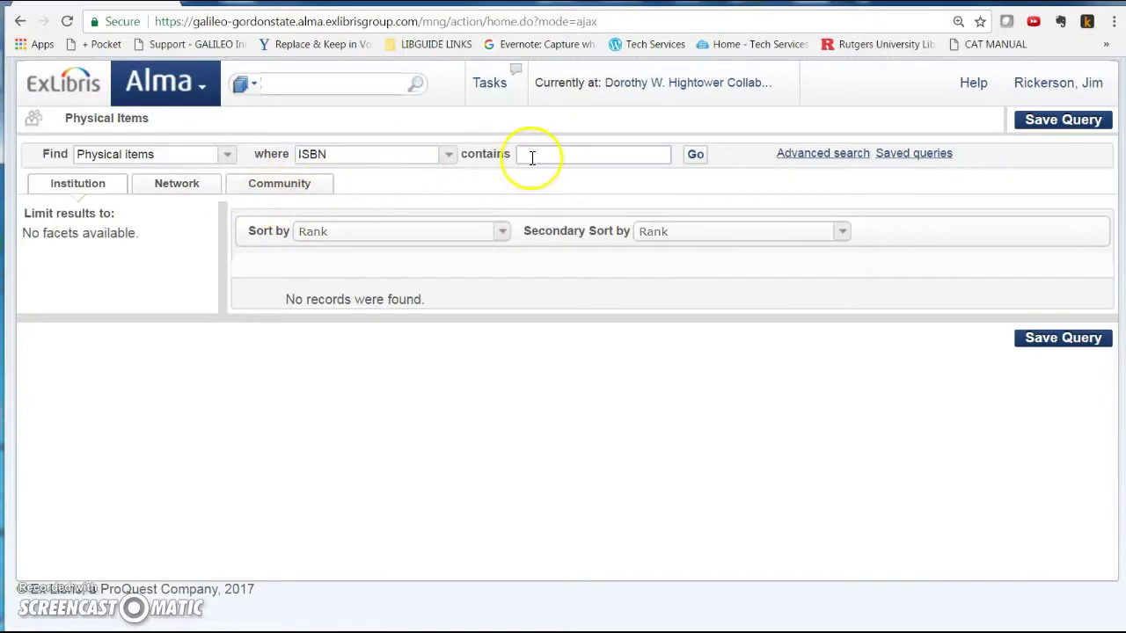
pyautogui.click(175, 188)
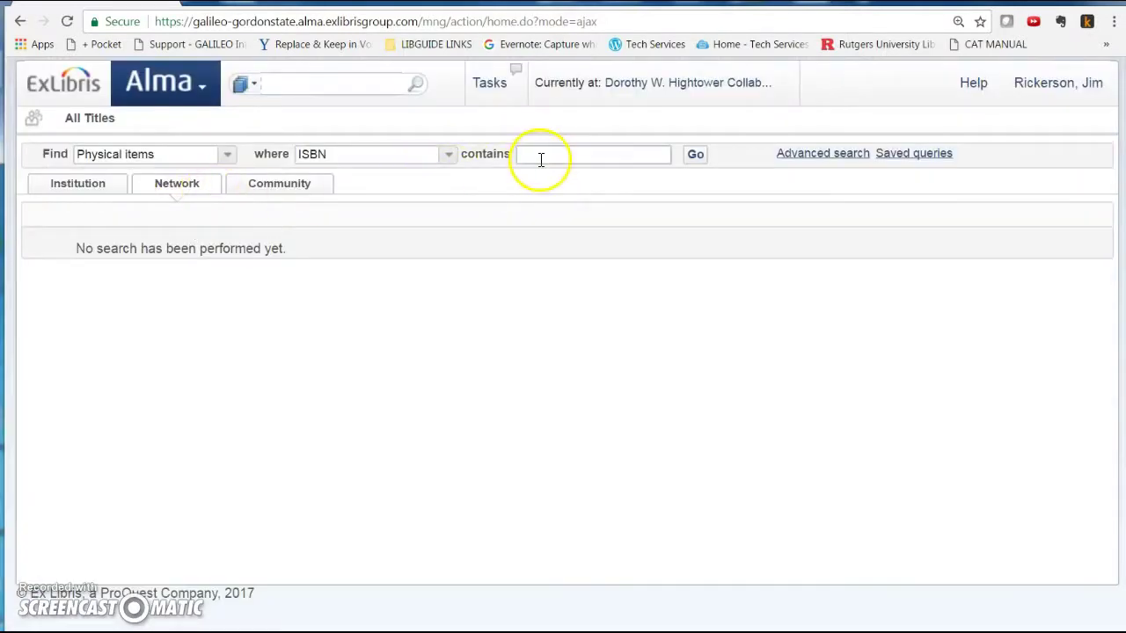
pyautogui.click(546, 154)
pyautogui.click(78, 186)
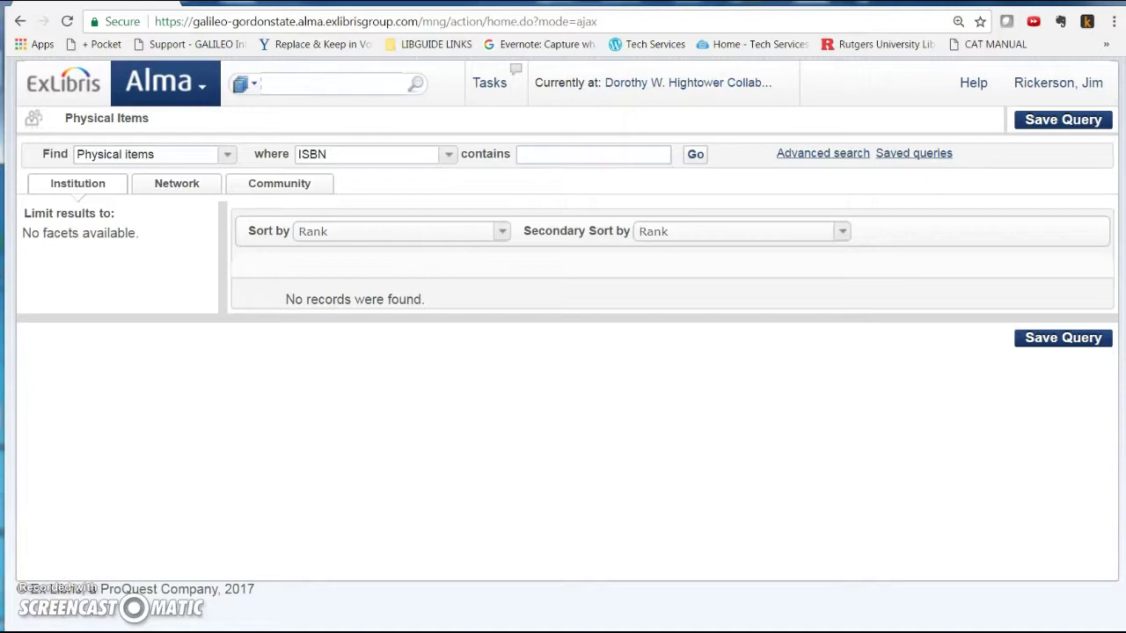
pyautogui.hotkey('alt', 'Tab')
pyautogui.click(79, 36)
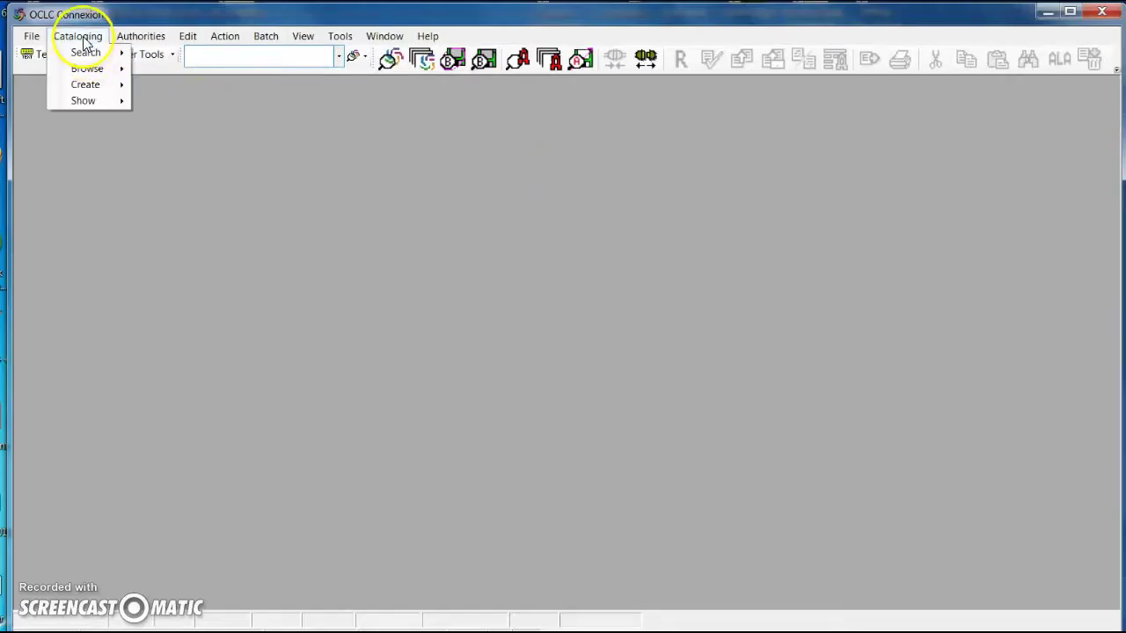
pyautogui.moveTo(85, 51)
pyautogui.click(176, 52)
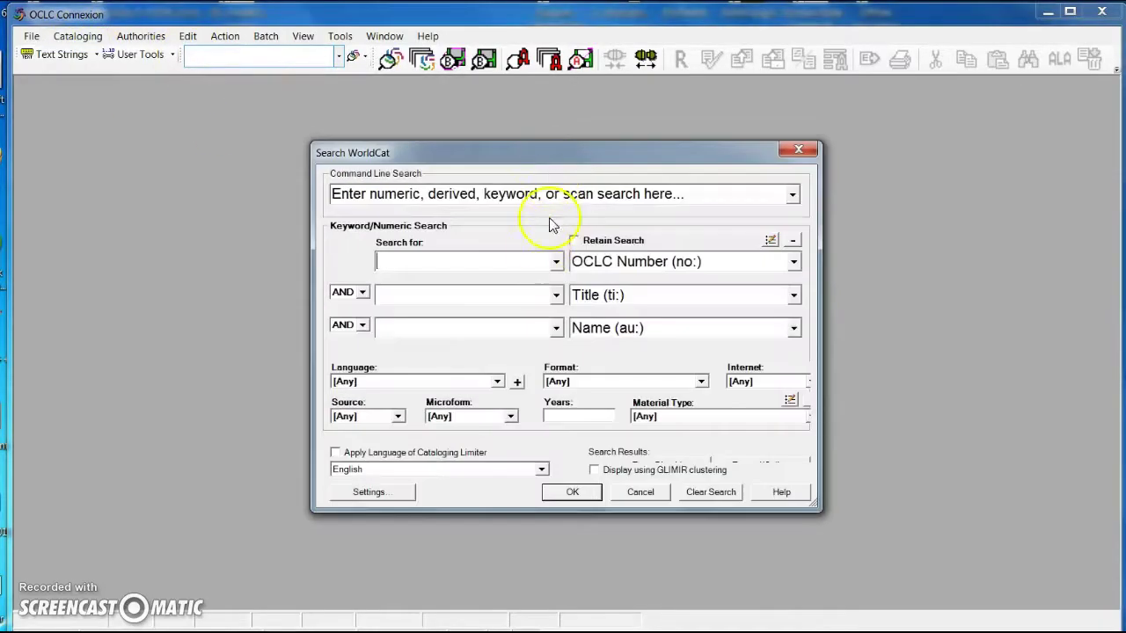
pyautogui.click(793, 261)
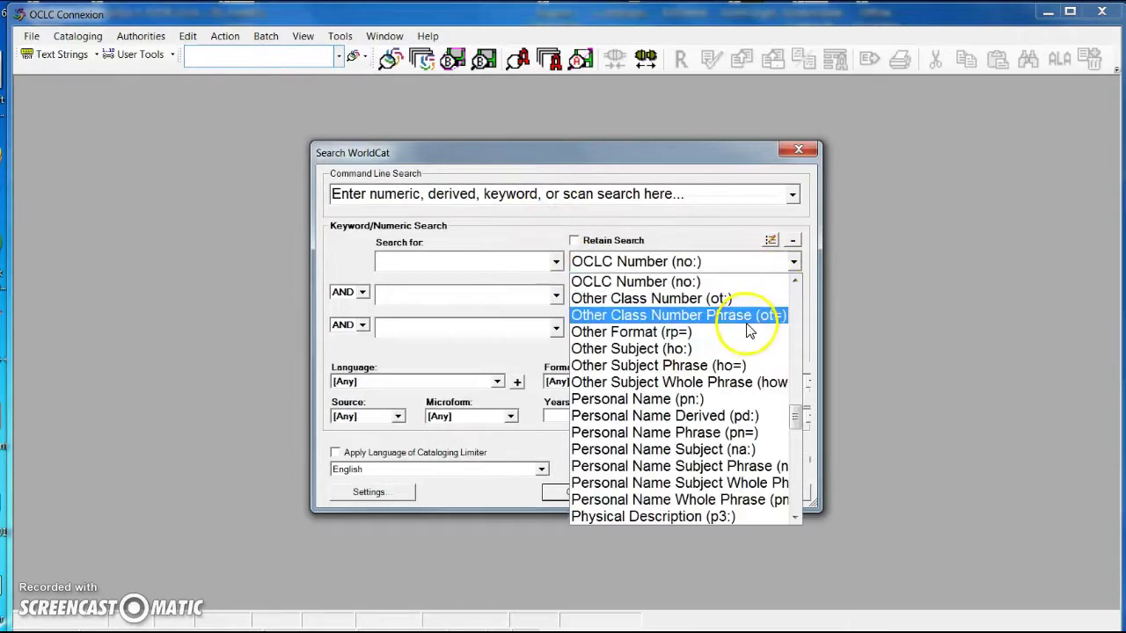
pyautogui.moveTo(797, 420); pyautogui.dragTo(799, 344)
pyautogui.click(606, 293)
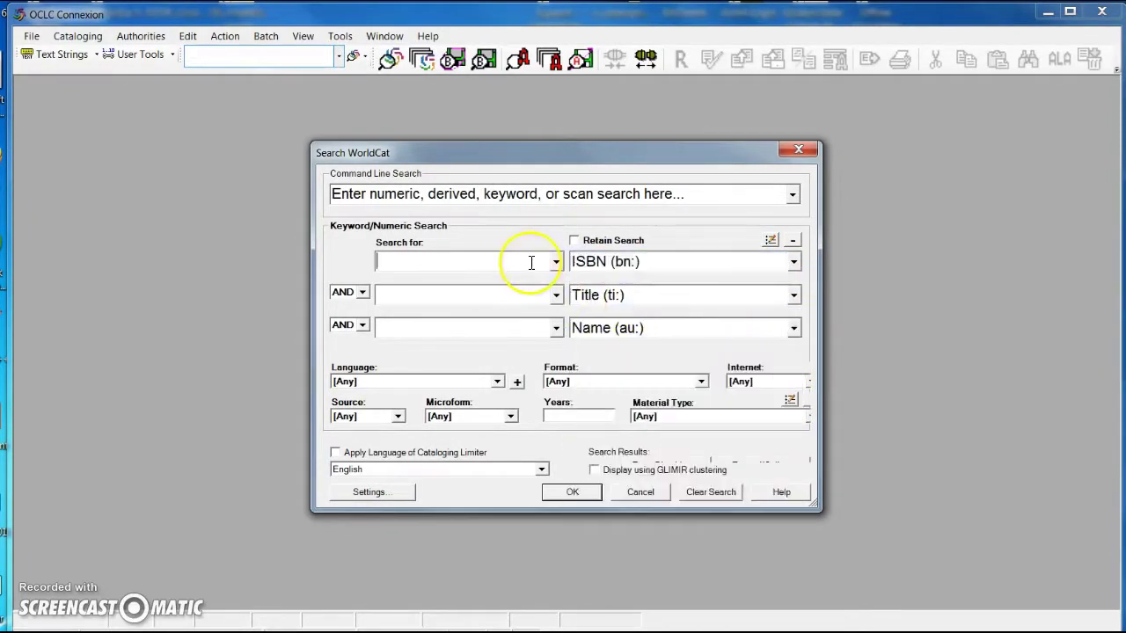
pyautogui.click(531, 262)
pyautogui.hotkey('ctrl', 'v')
pyautogui.press('Return')
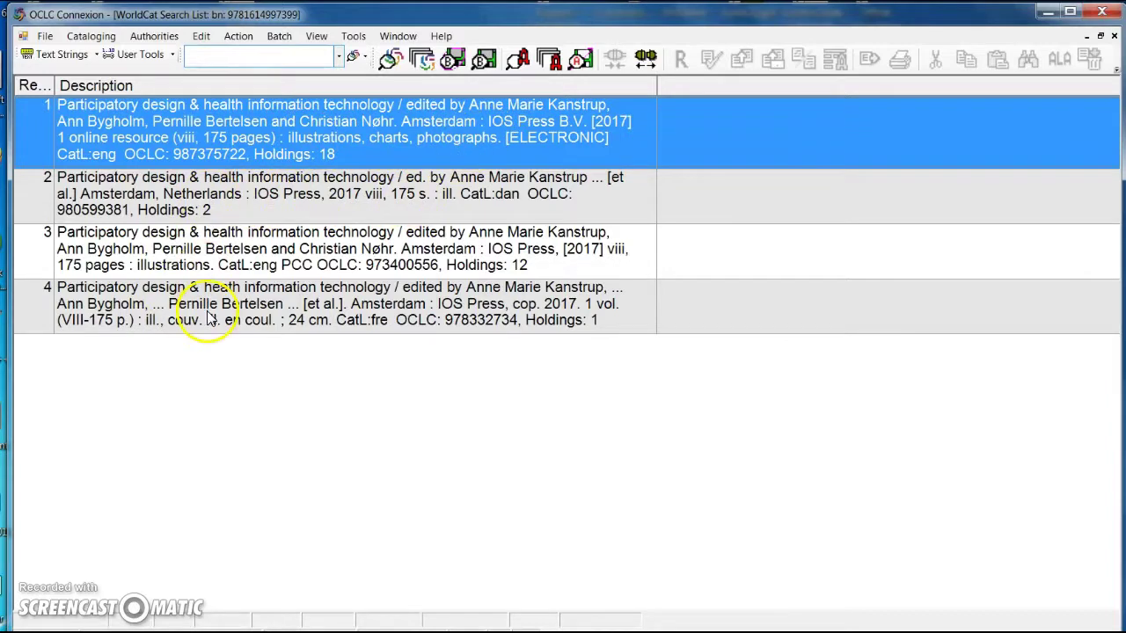
# - Open print record 973400556 from the results and scroll its MARC fields to the 520 summary
pyautogui.click(267, 253)
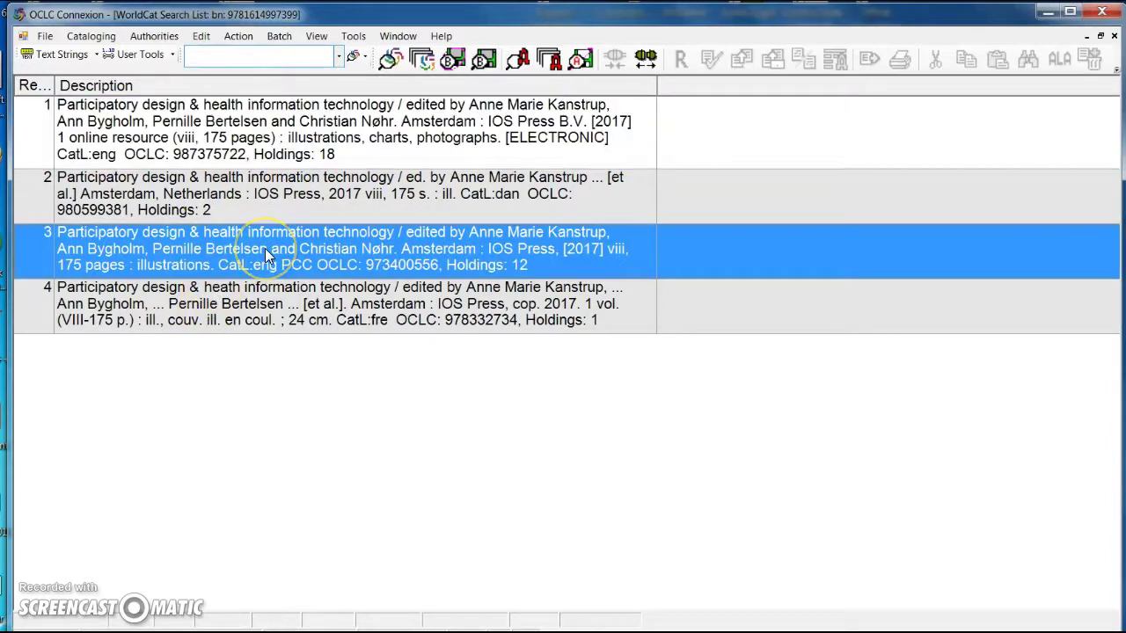
pyautogui.doubleClick(355, 263)
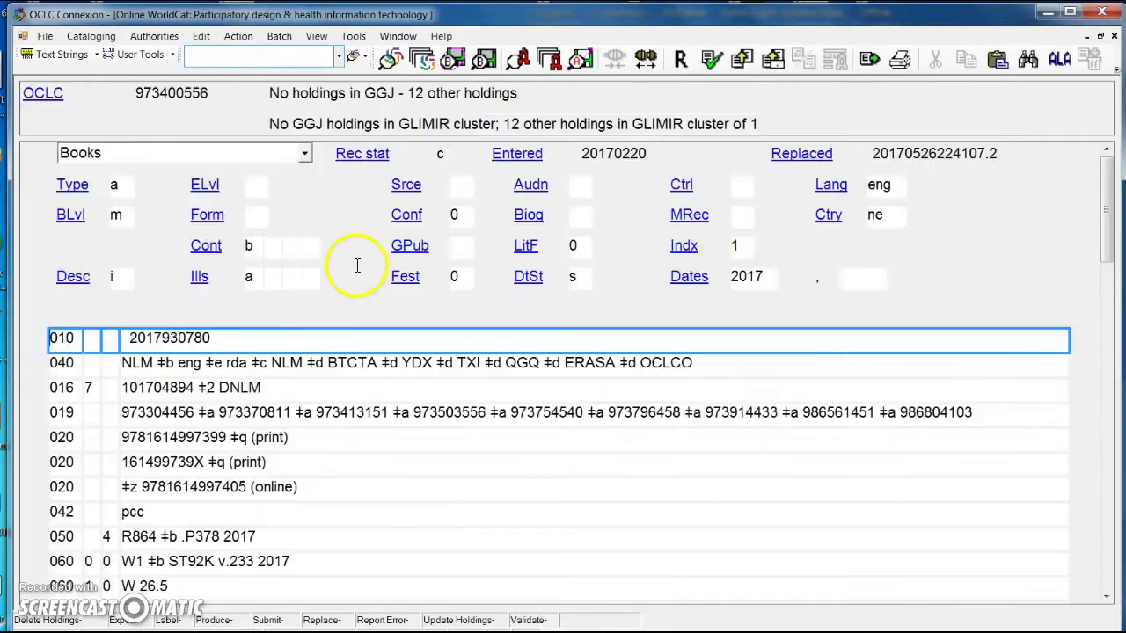
pyautogui.scroll(-3, 372, 340)
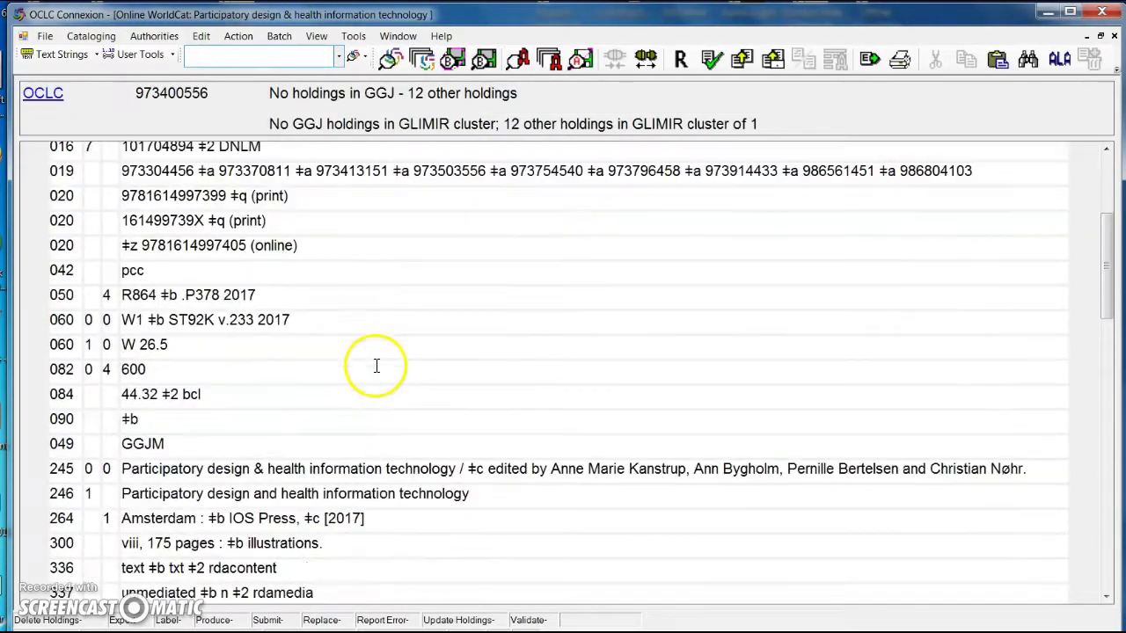
pyautogui.scroll(-3, 375, 367)
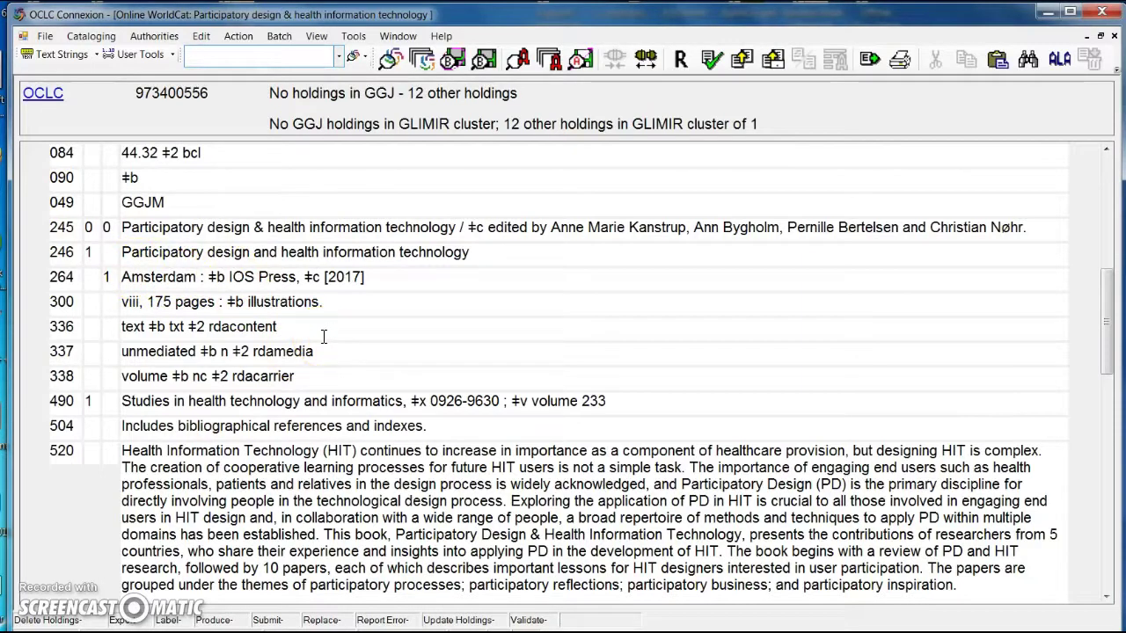
# - Produce and update GGJ holdings on the record, then save it to the local export file
pyautogui.click(246, 41)
pyautogui.moveTo(281, 52)
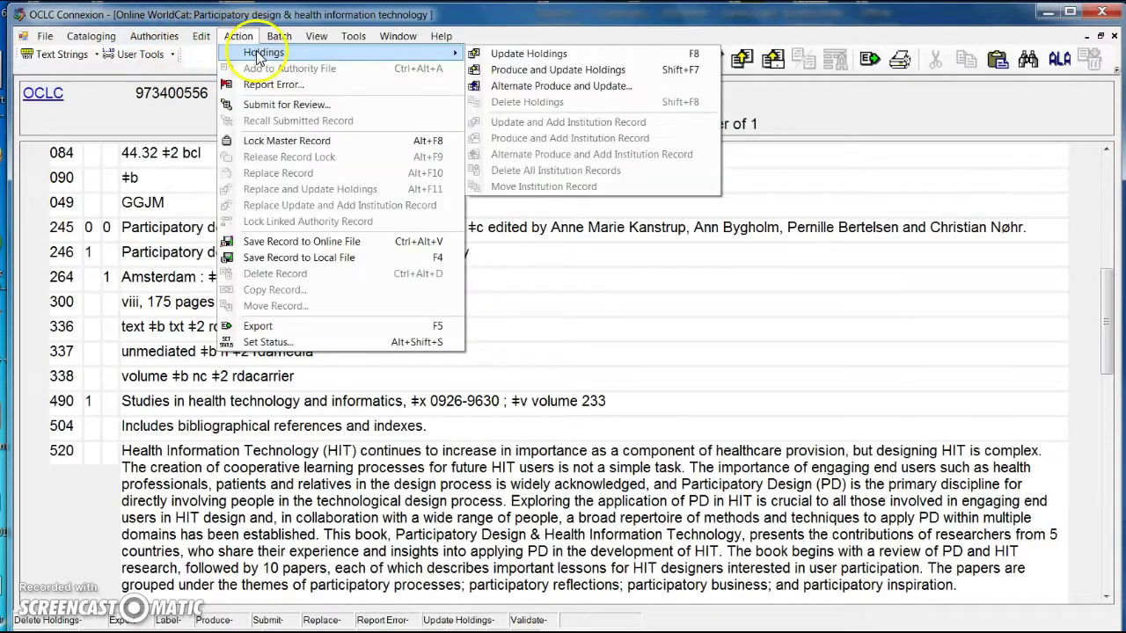
pyautogui.click(509, 74)
pyautogui.click(601, 362)
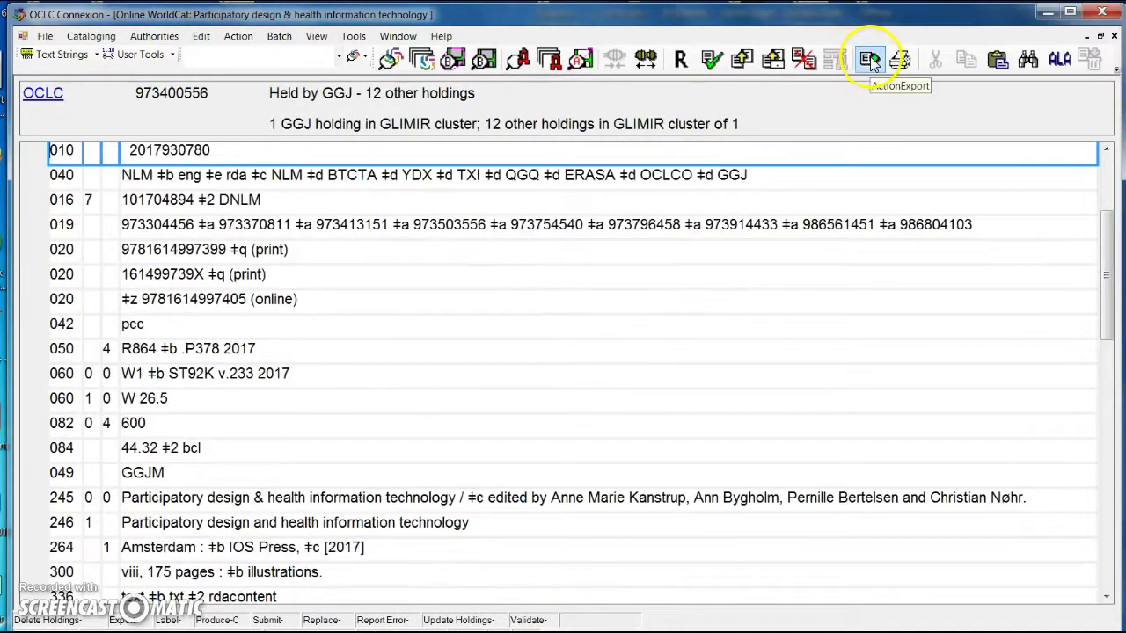
pyautogui.click(870, 56)
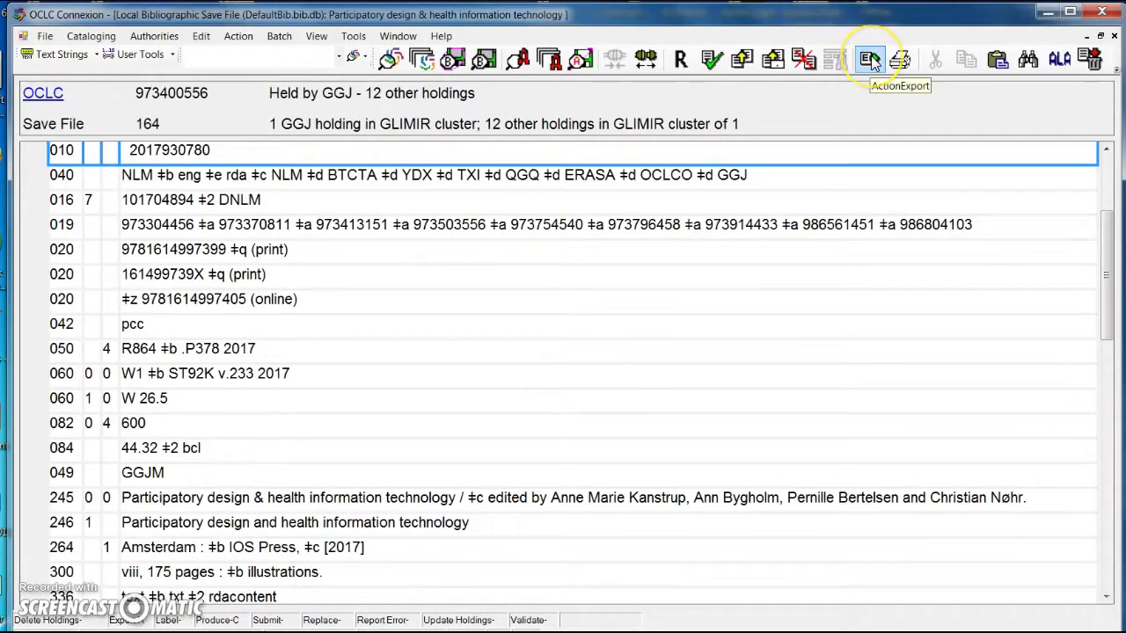
# - Process a batch on the DefaultBib save file with online record actions and exports enabled
pyautogui.click(278, 36)
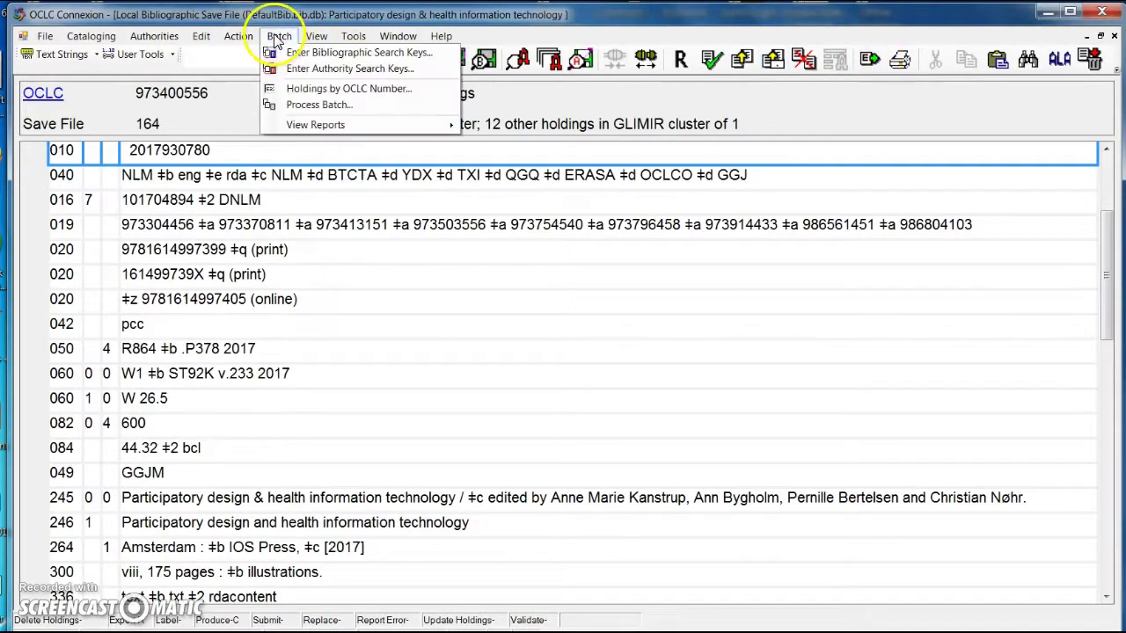
pyautogui.click(302, 105)
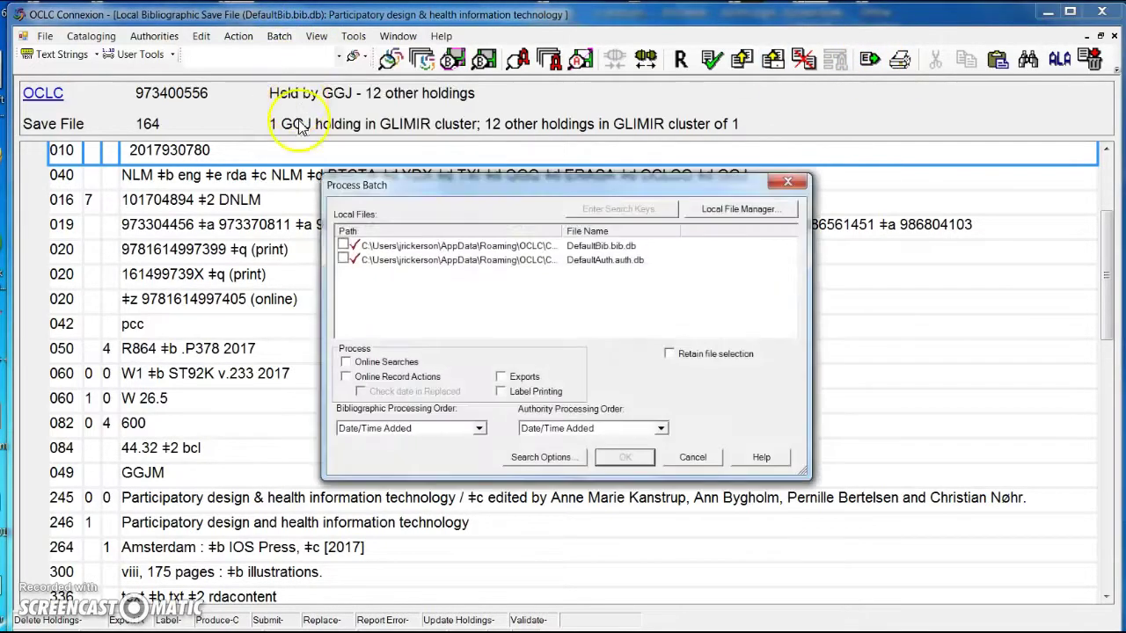
pyautogui.click(343, 244)
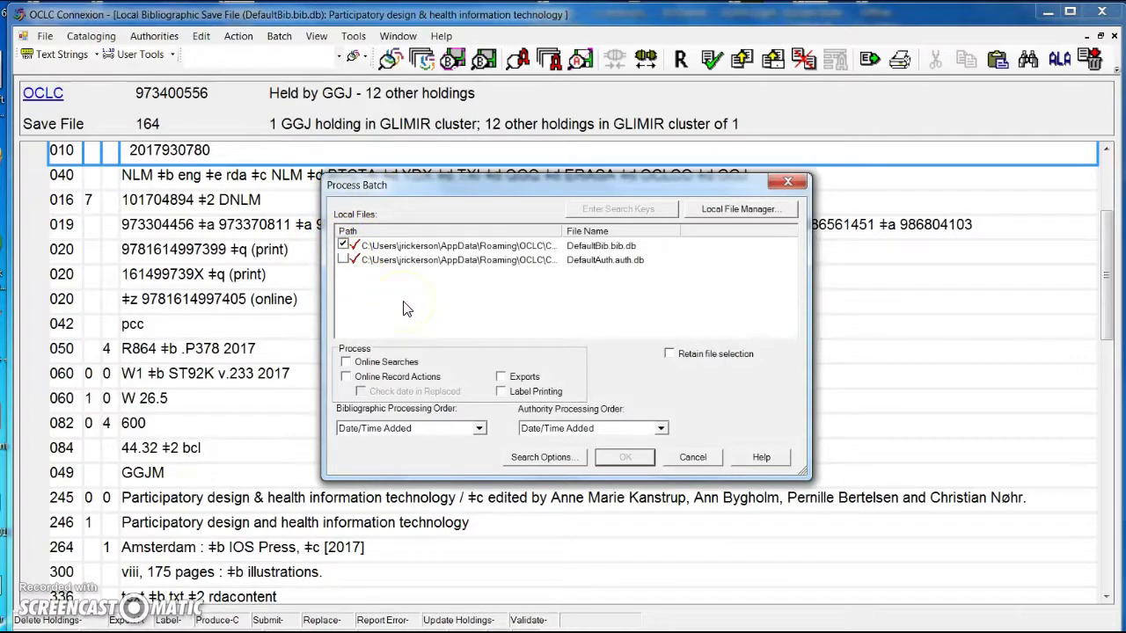
pyautogui.click(378, 377)
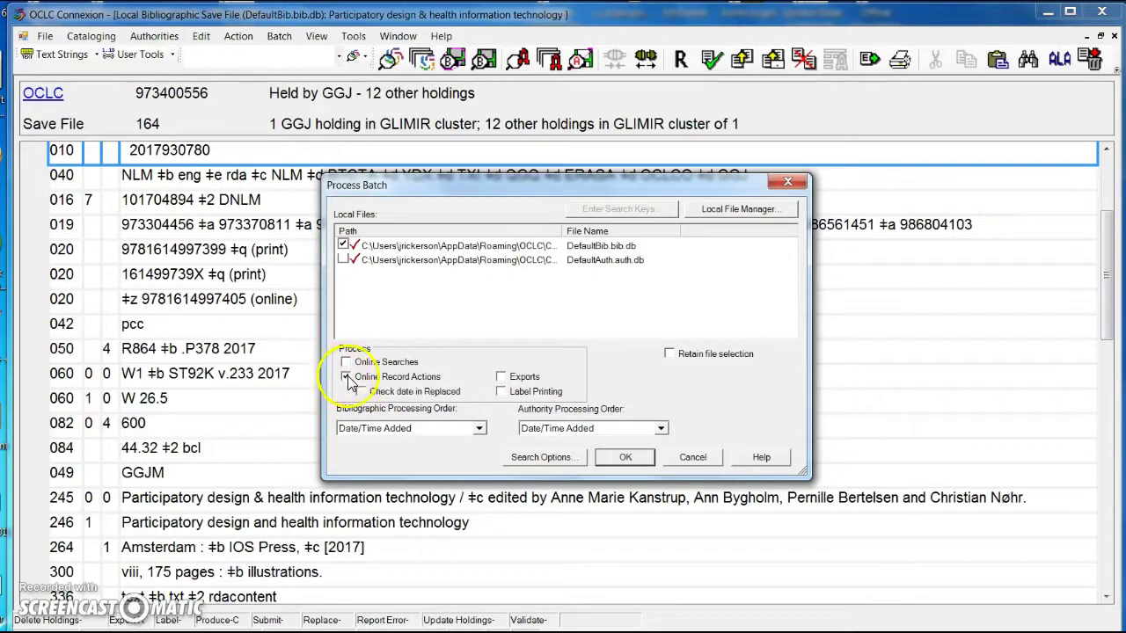
pyautogui.click(502, 377)
pyautogui.click(607, 461)
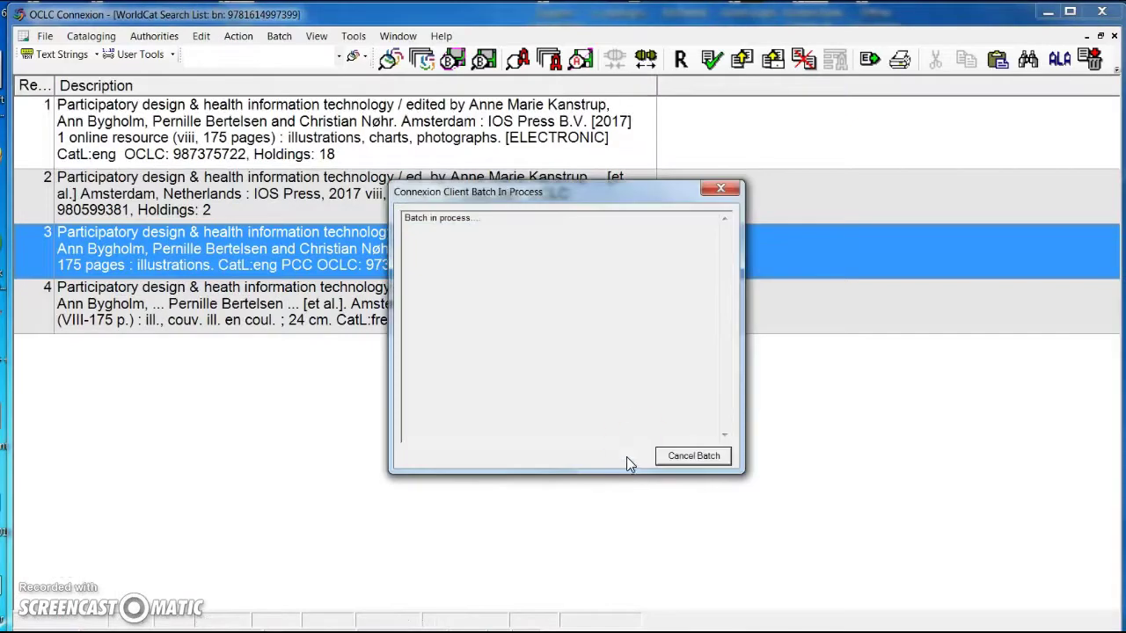
# - Let the Gateway export to Alma complete and copy the returned MMS id from Host Messages
pyautogui.click(626, 457)
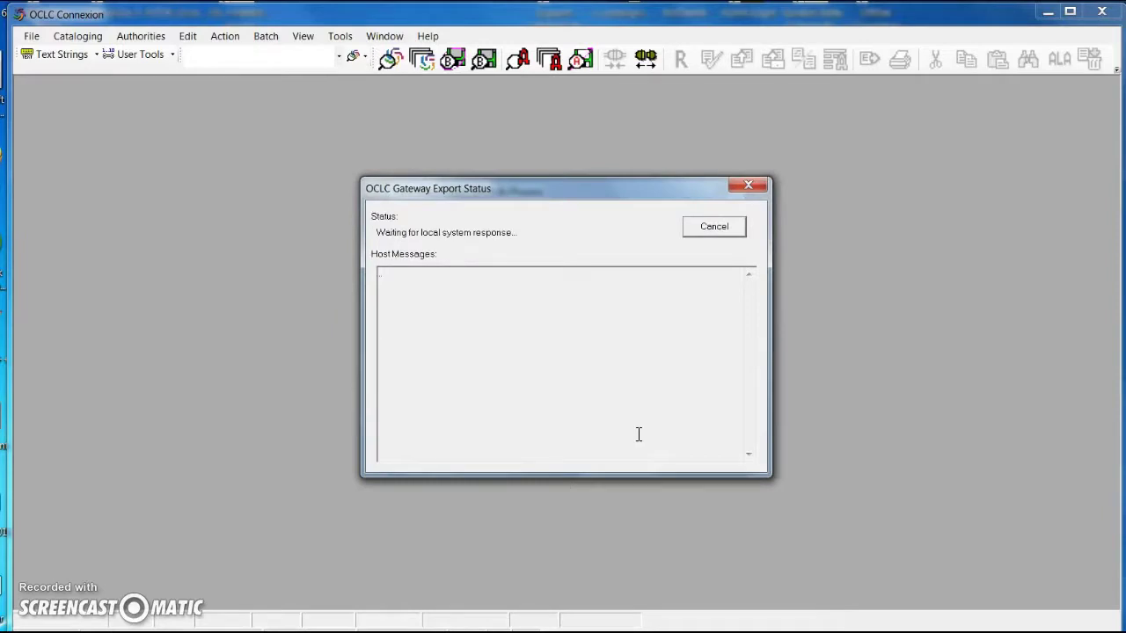
pyautogui.click(621, 433)
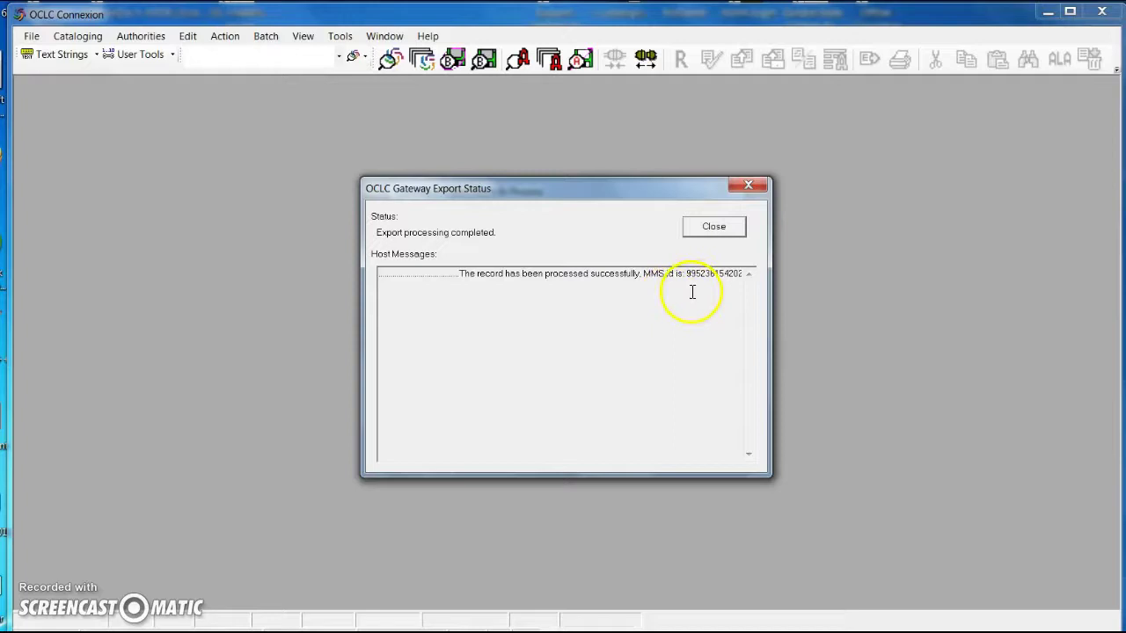
pyautogui.moveTo(688, 275); pyautogui.dragTo(746, 273)
pyautogui.hotkey('ctrl', 'c')
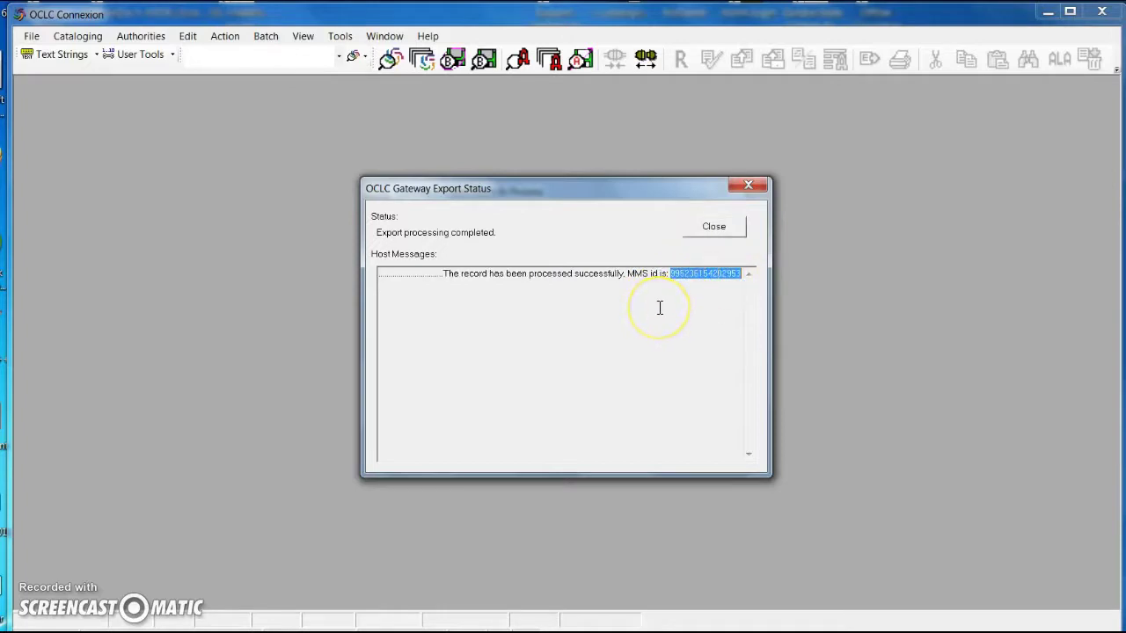
pyautogui.hotkey('alt', 'Tab')
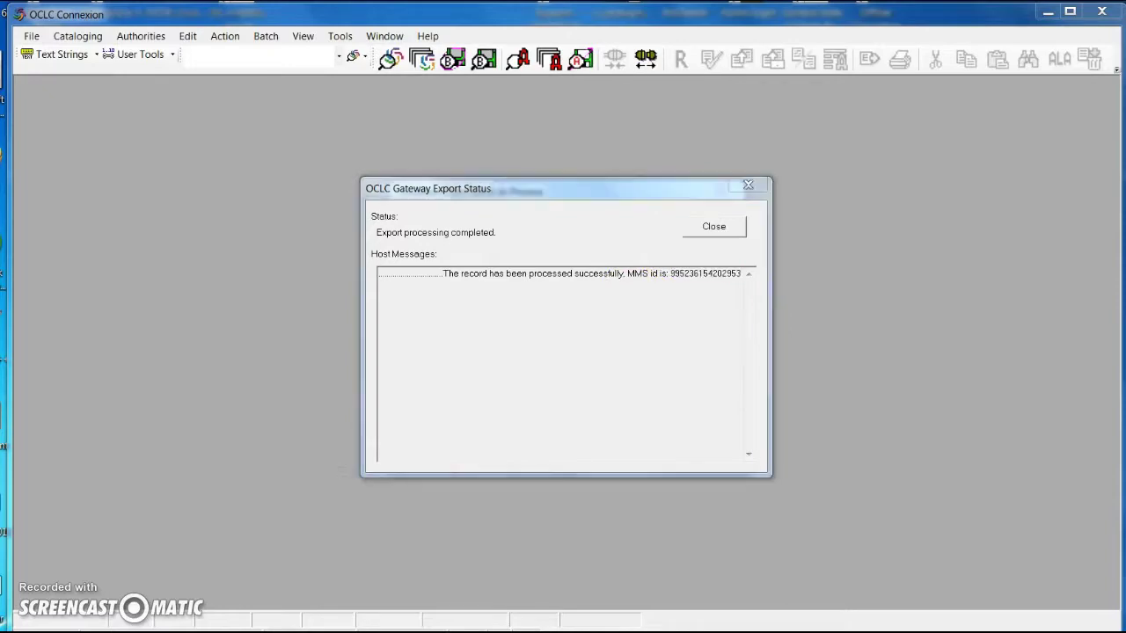
pyautogui.click(284, 90)
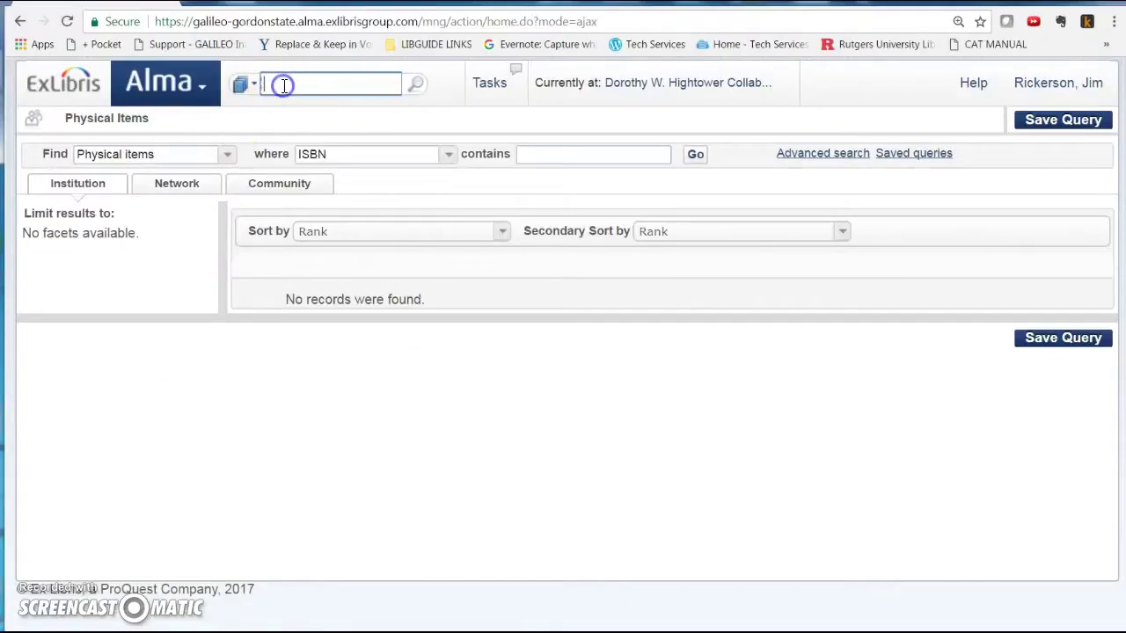
pyautogui.hotkey('ctrl', 'v')
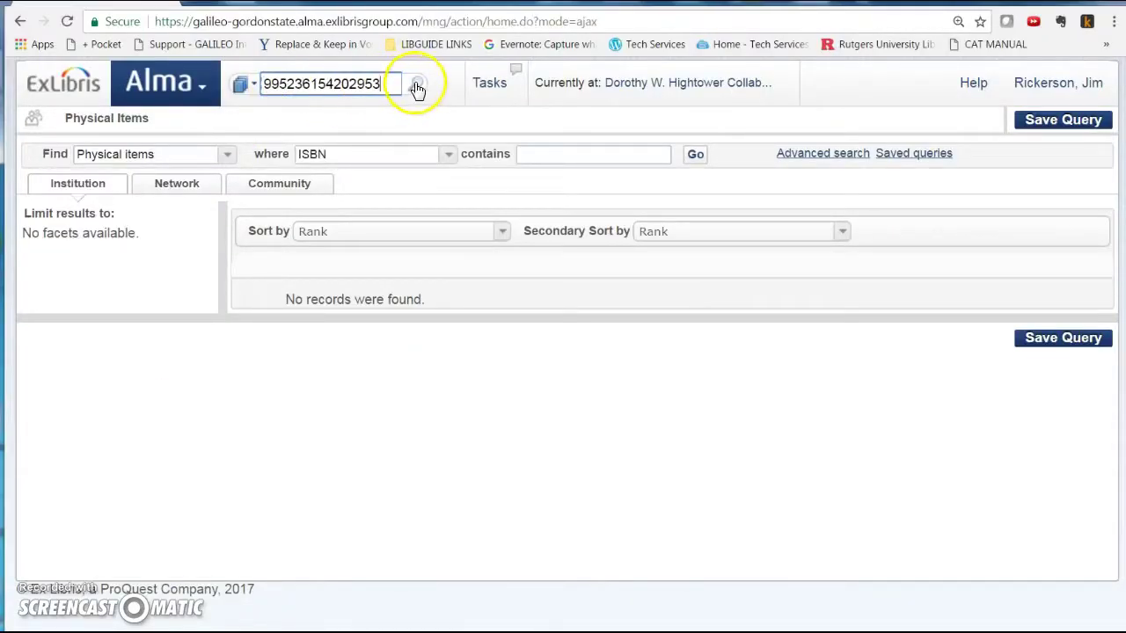
pyautogui.click(416, 87)
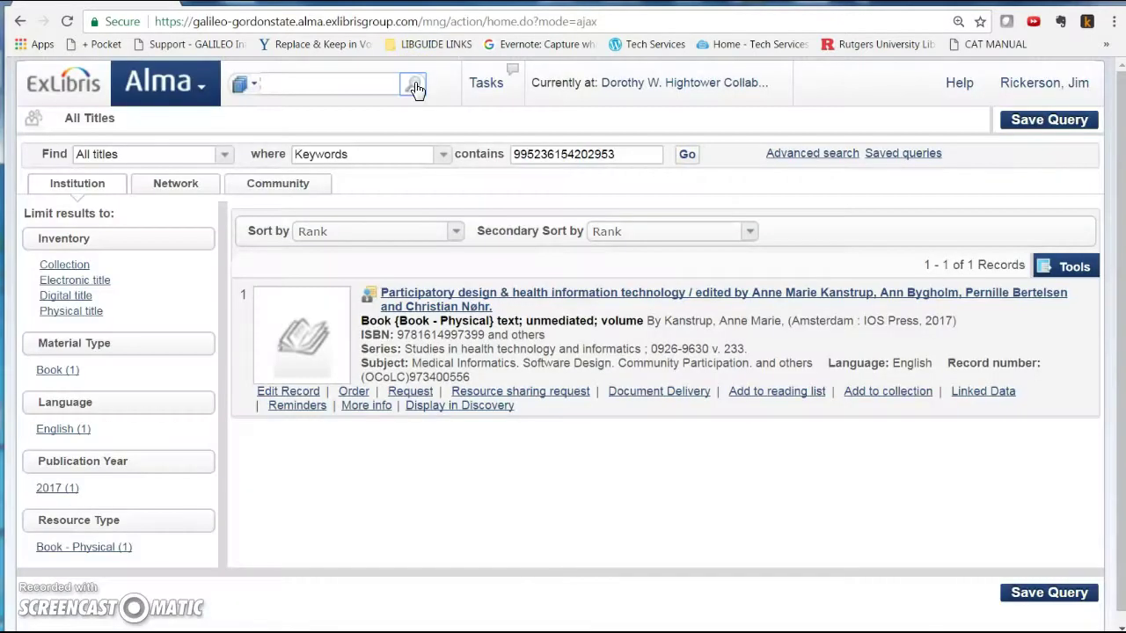
pyautogui.click(437, 355)
pyautogui.click(287, 394)
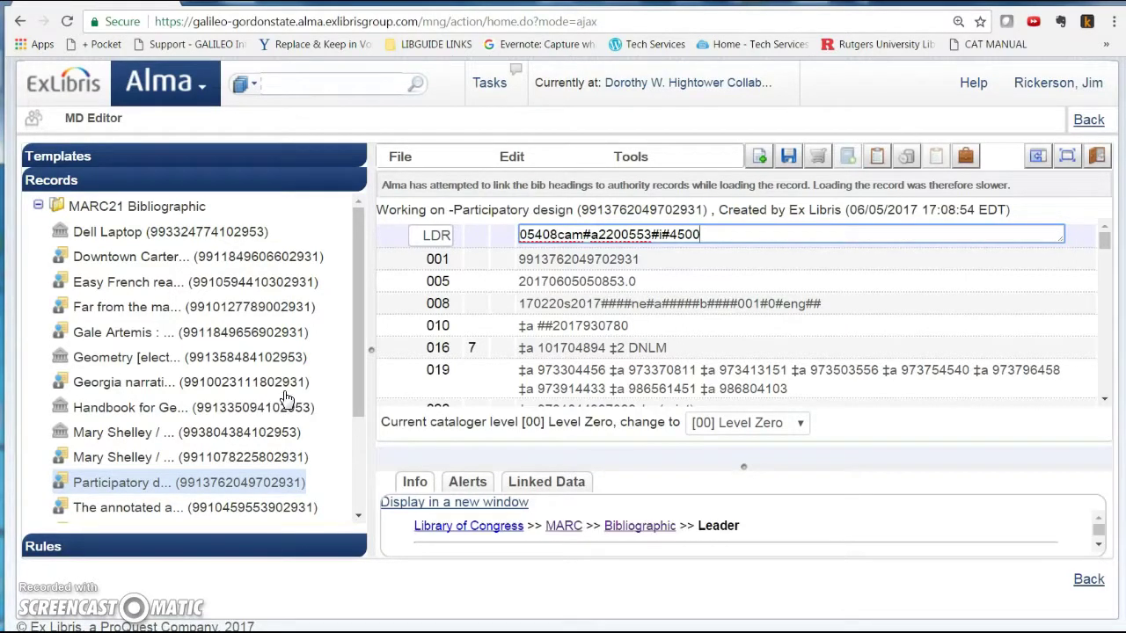
# - Delete the 016 field from the Participatory design bibliographic record
pyautogui.scroll(-1, 440, 345)
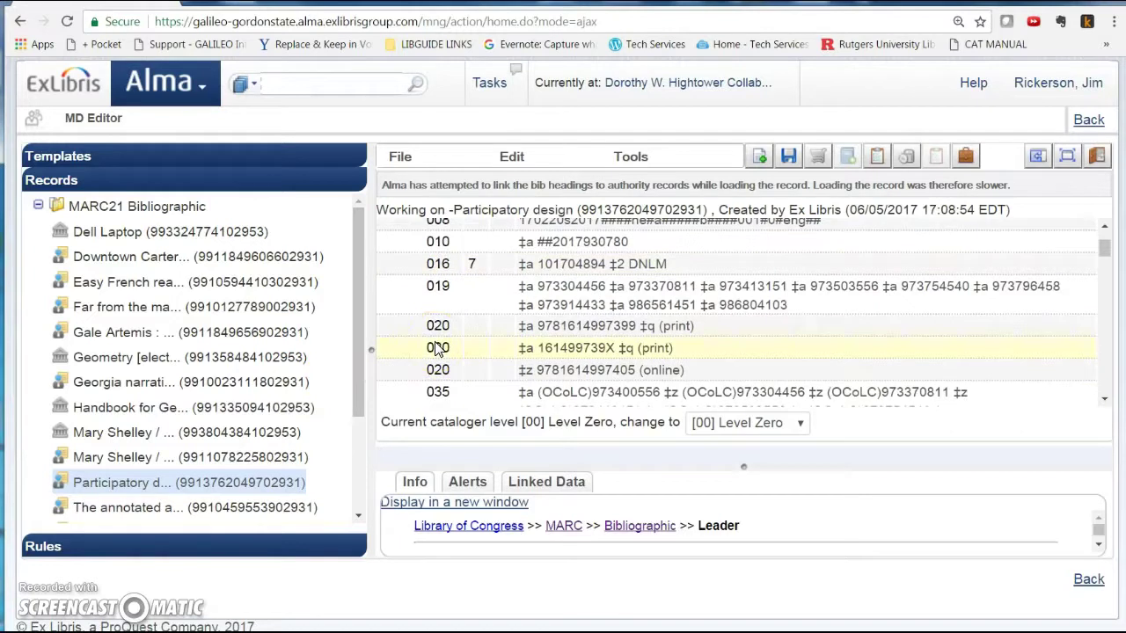
pyautogui.click(393, 267)
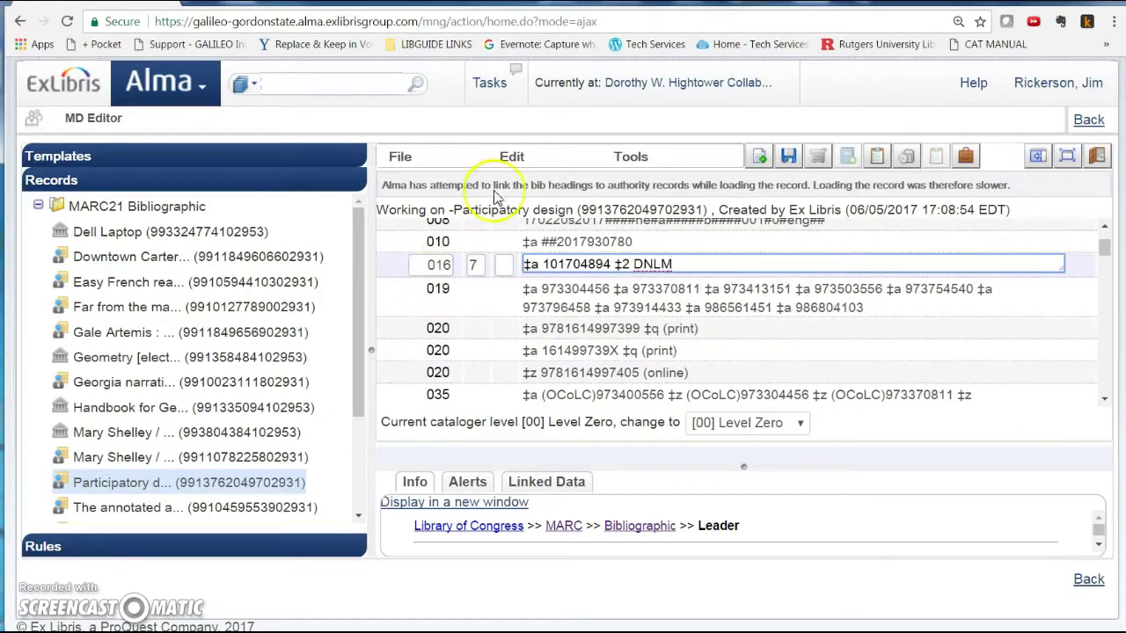
pyautogui.click(514, 160)
pyautogui.click(529, 215)
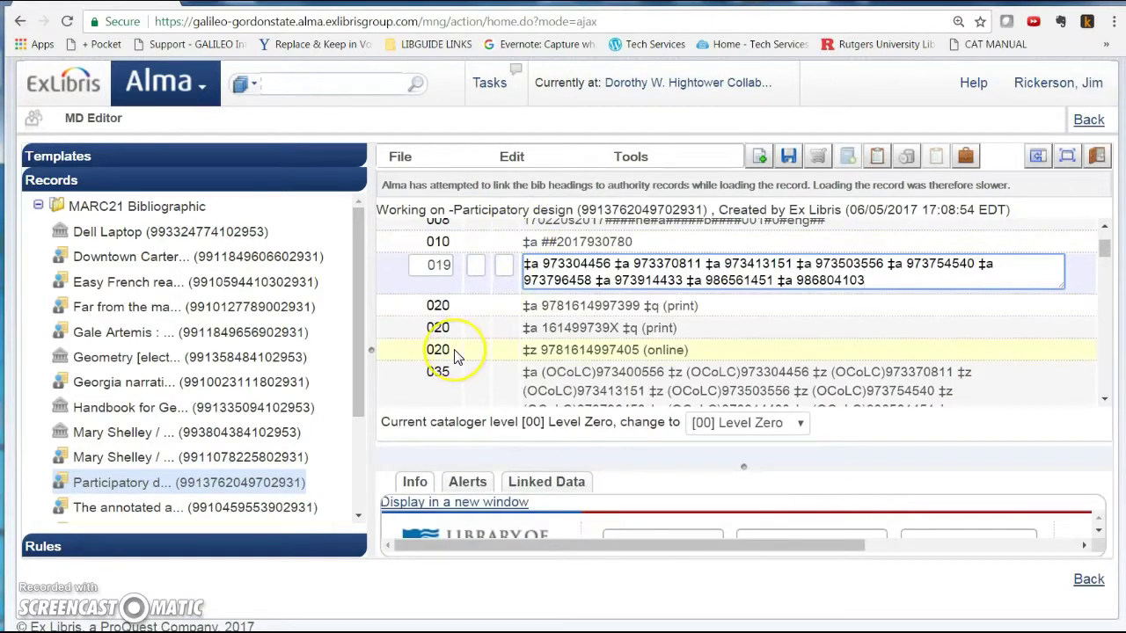
pyautogui.click(455, 358)
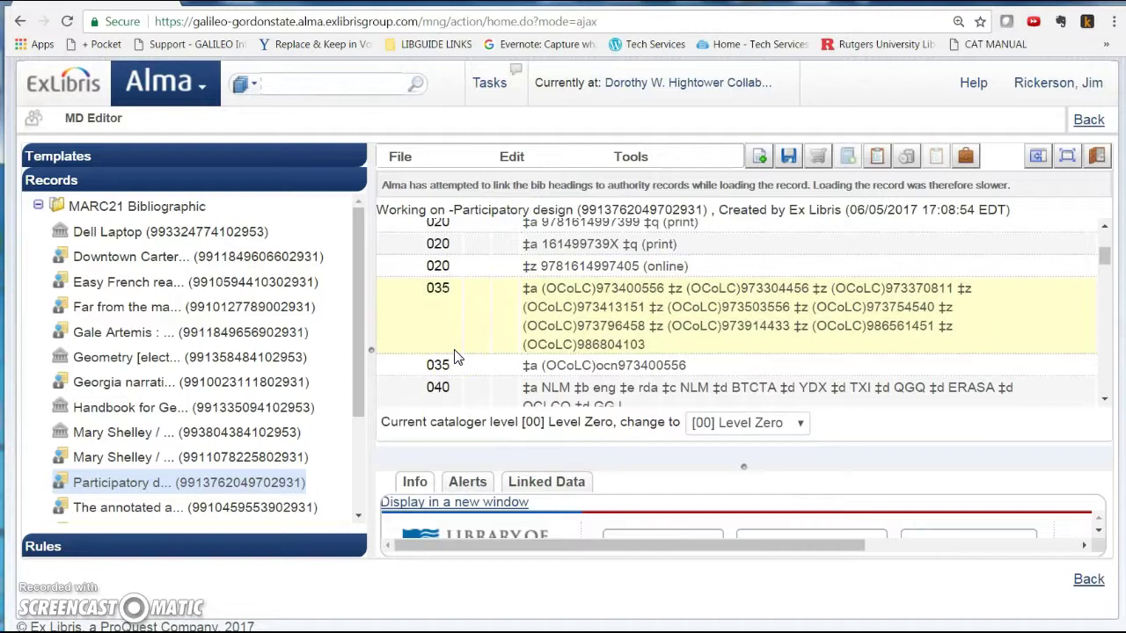
# - Scroll through the remaining MARC fields, noting the warning that 019 is not in profile
pyautogui.scroll(-4, 456, 359)
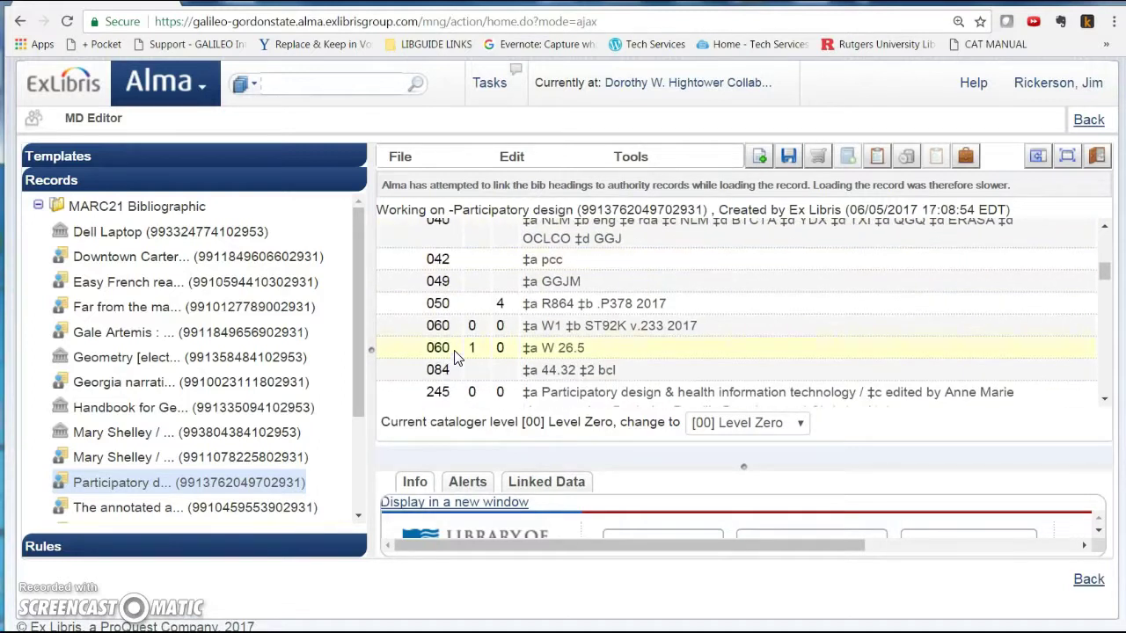
pyautogui.scroll(-2, 455, 355)
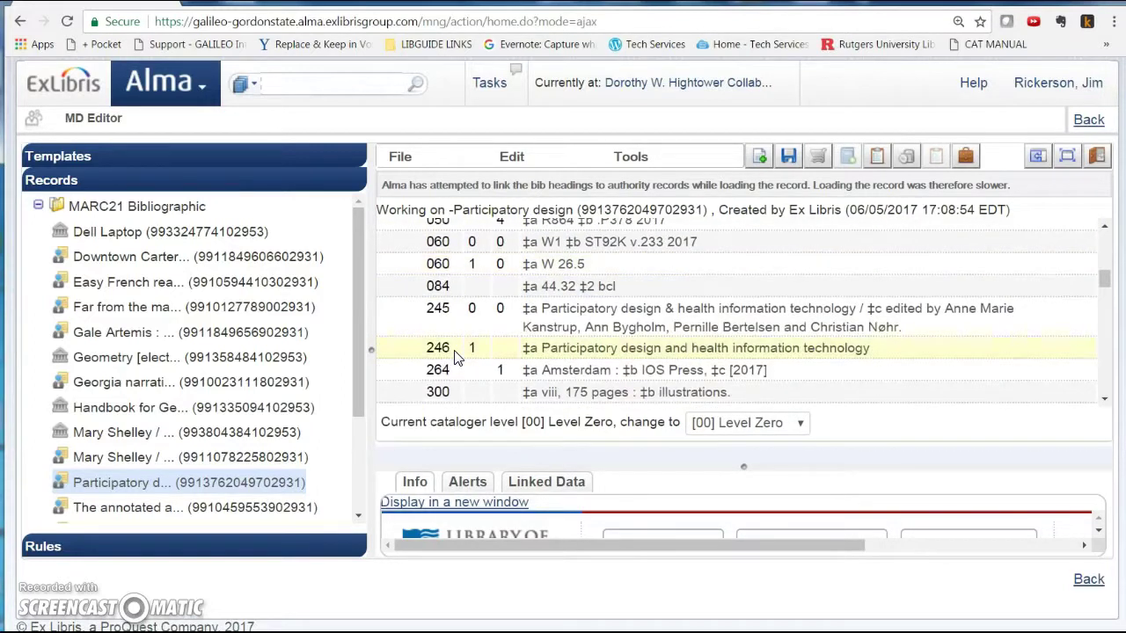
pyautogui.scroll(-2, 456, 356)
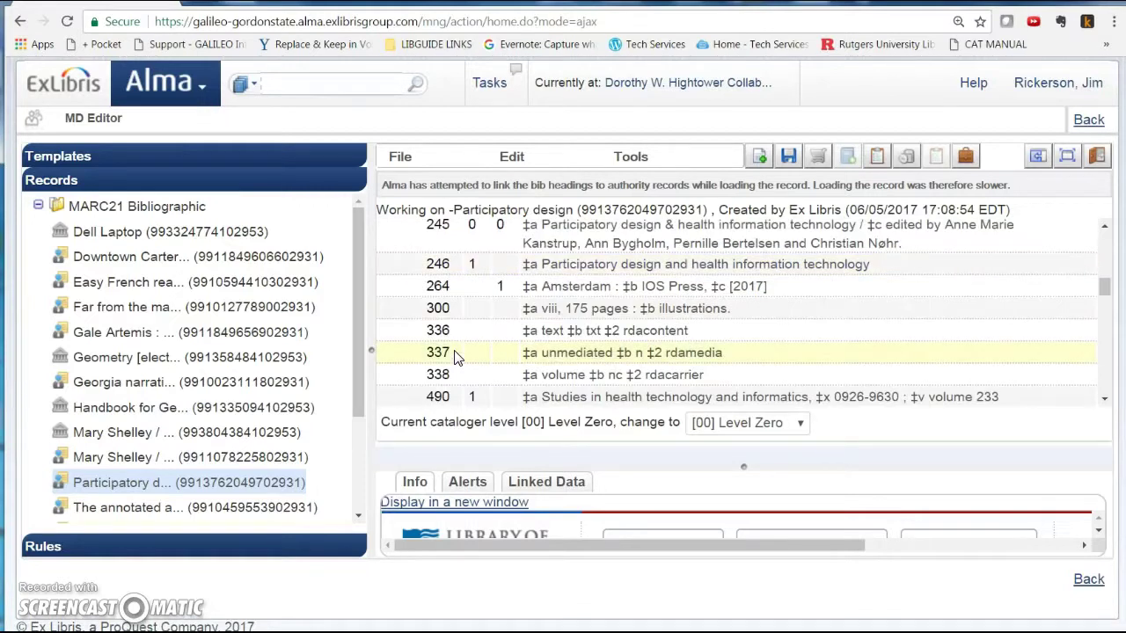
pyautogui.scroll(-2, 455, 357)
pyautogui.scroll(5, 456, 356)
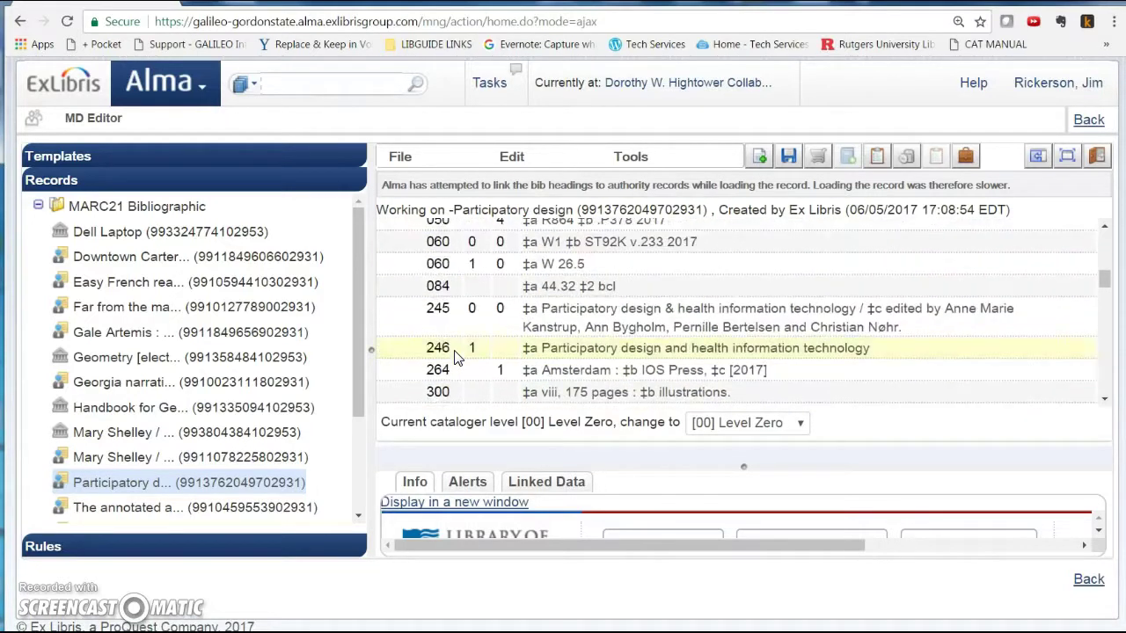
pyautogui.scroll(-3, 455, 357)
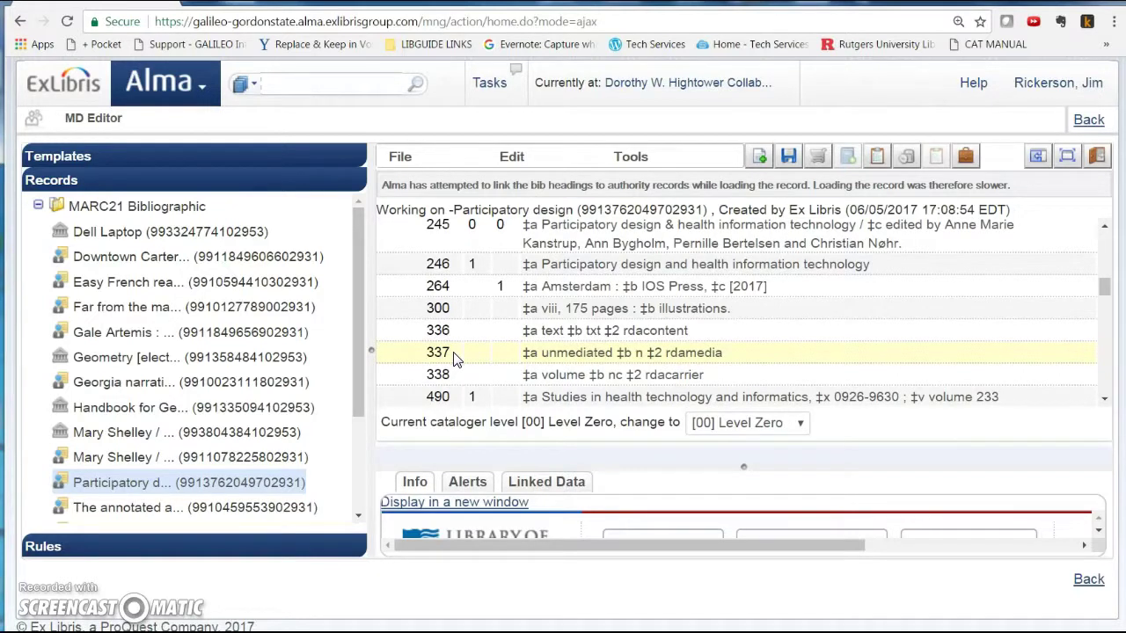
pyautogui.scroll(-2, 456, 356)
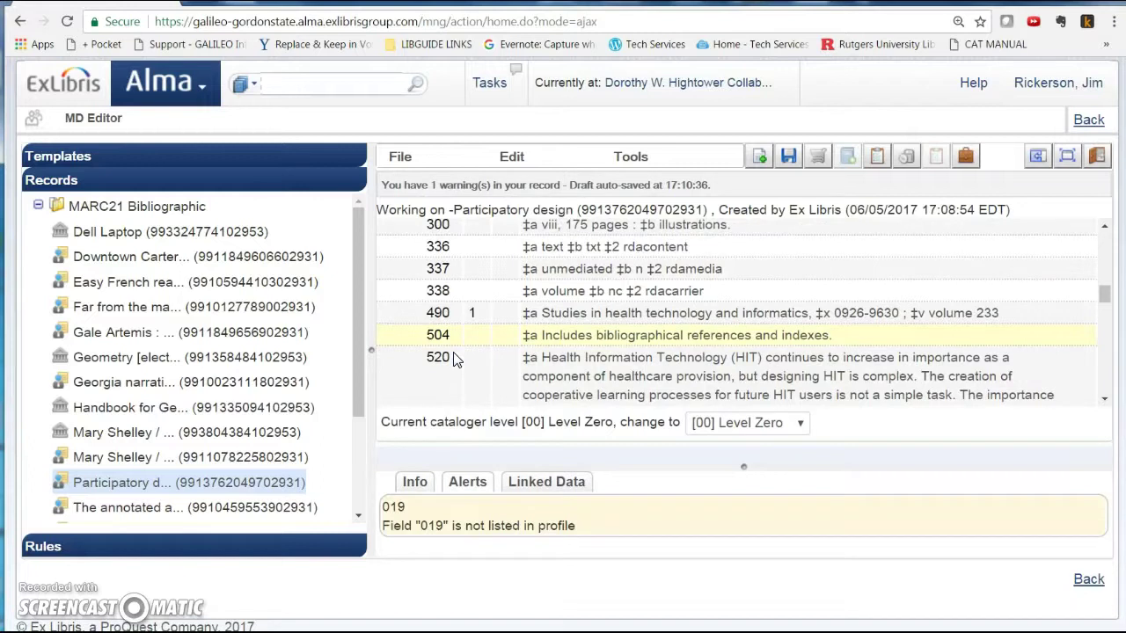
pyautogui.scroll(2, 455, 359)
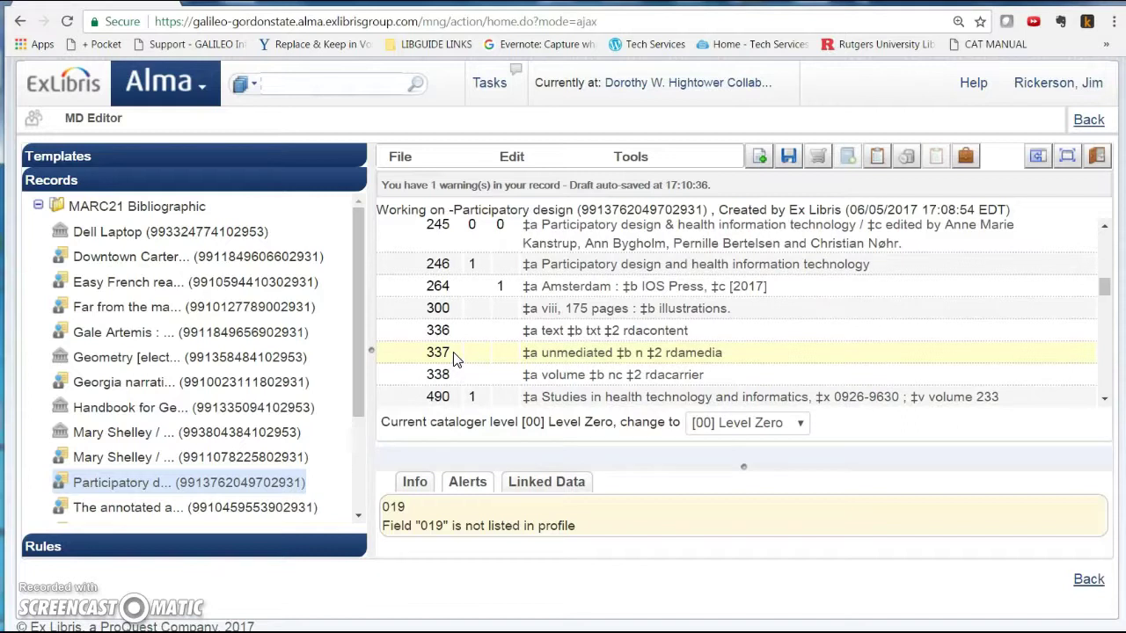
pyautogui.scroll(-2, 455, 360)
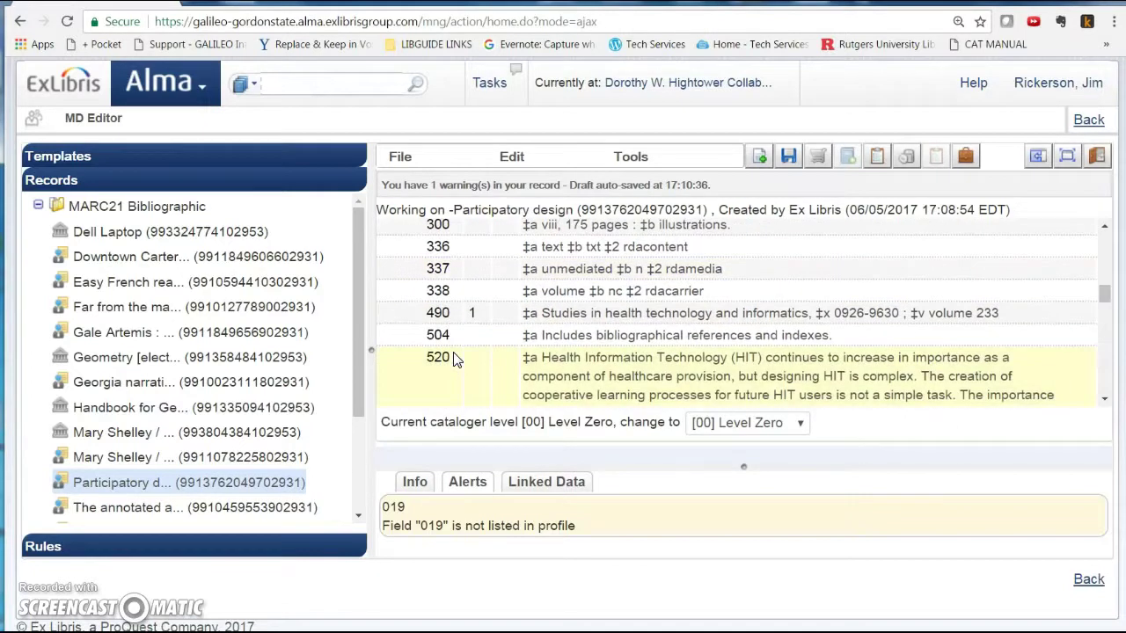
pyautogui.scroll(-10, 455, 360)
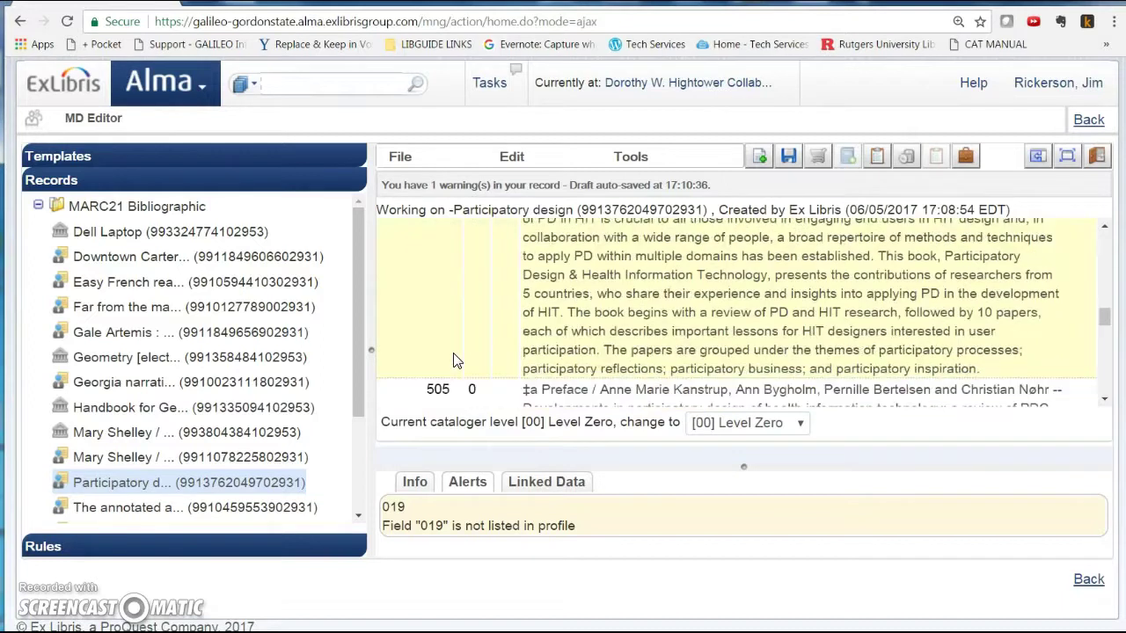
pyautogui.scroll(-3, 456, 360)
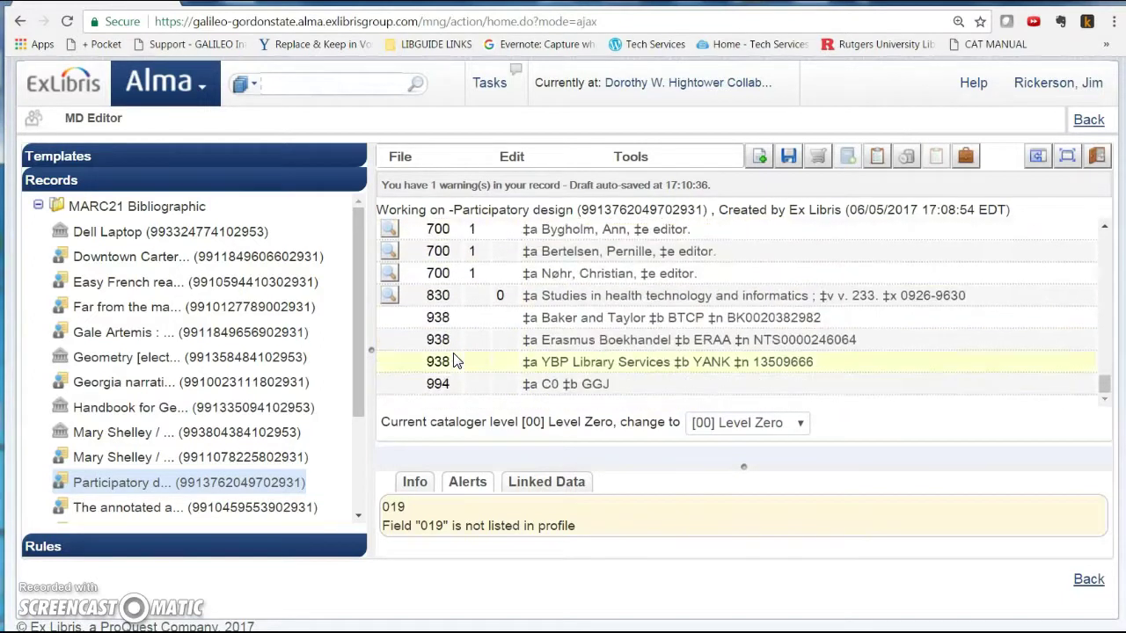
# - Remove the Baker and Taylor, Erasmus and YBP 938 fields one after another
pyautogui.click(390, 319)
pyautogui.click(515, 158)
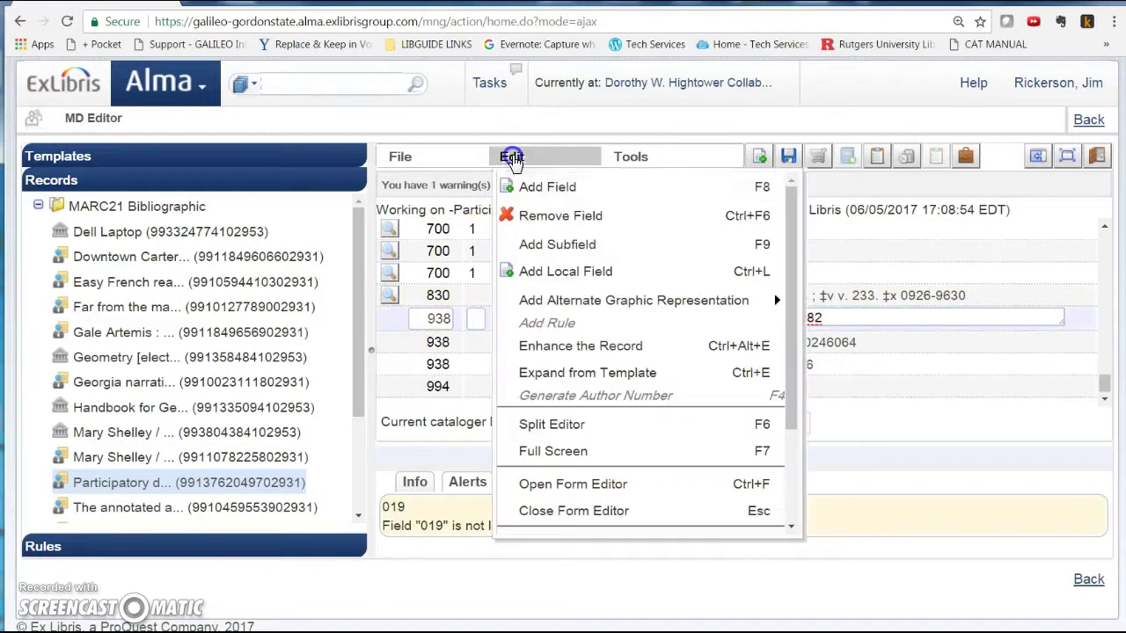
pyautogui.click(527, 214)
pyautogui.click(388, 339)
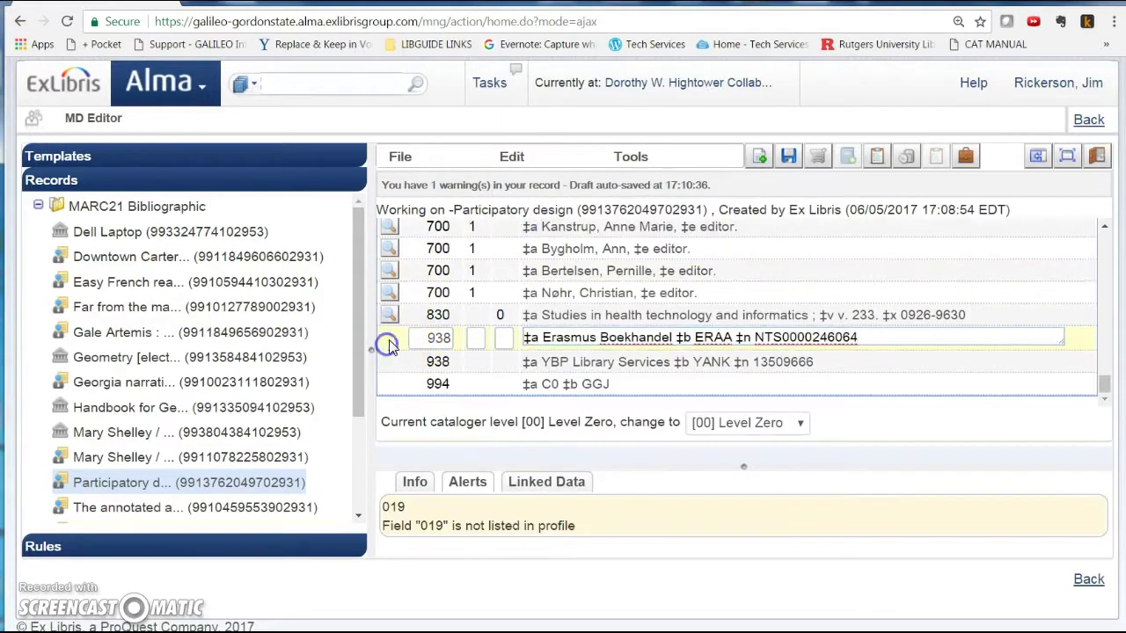
pyautogui.click(512, 157)
pyautogui.click(532, 218)
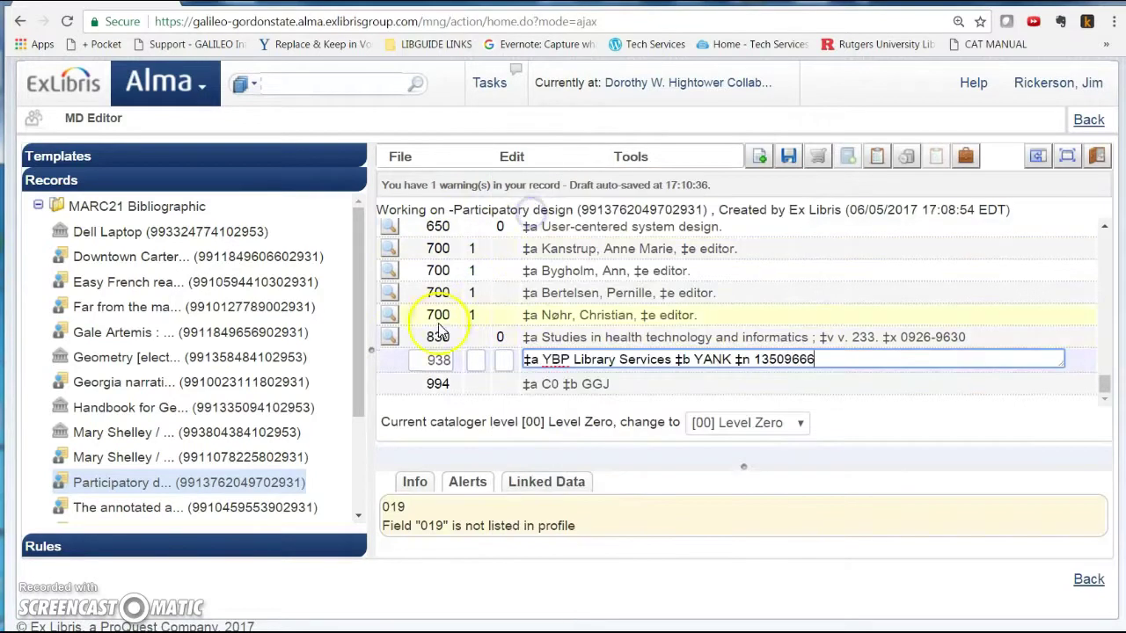
pyautogui.click(387, 357)
pyautogui.click(512, 157)
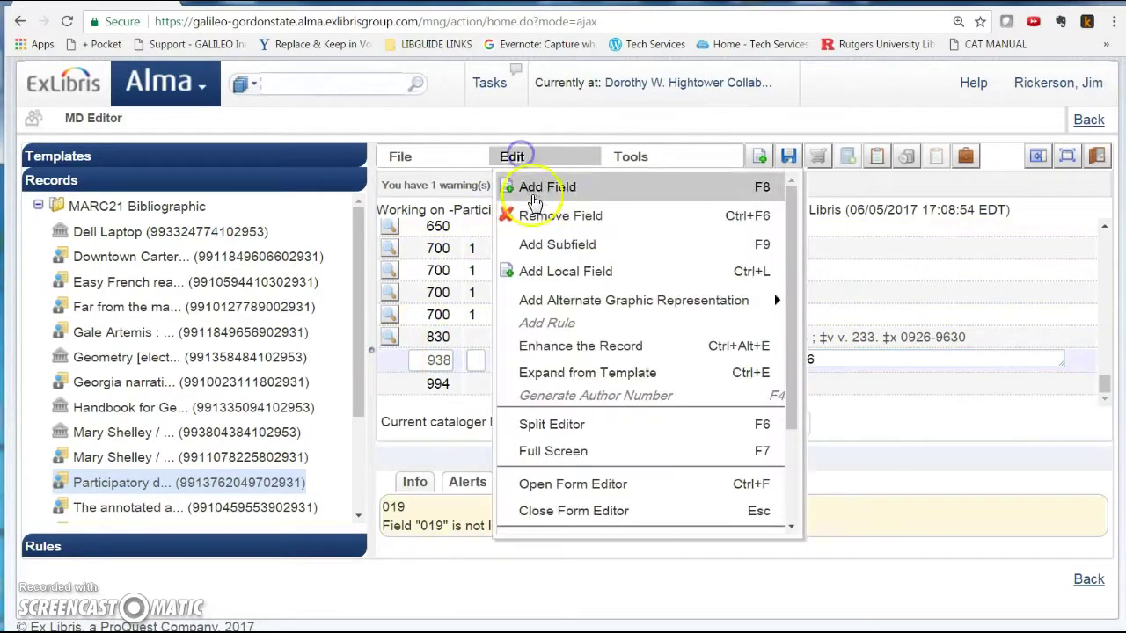
pyautogui.click(534, 213)
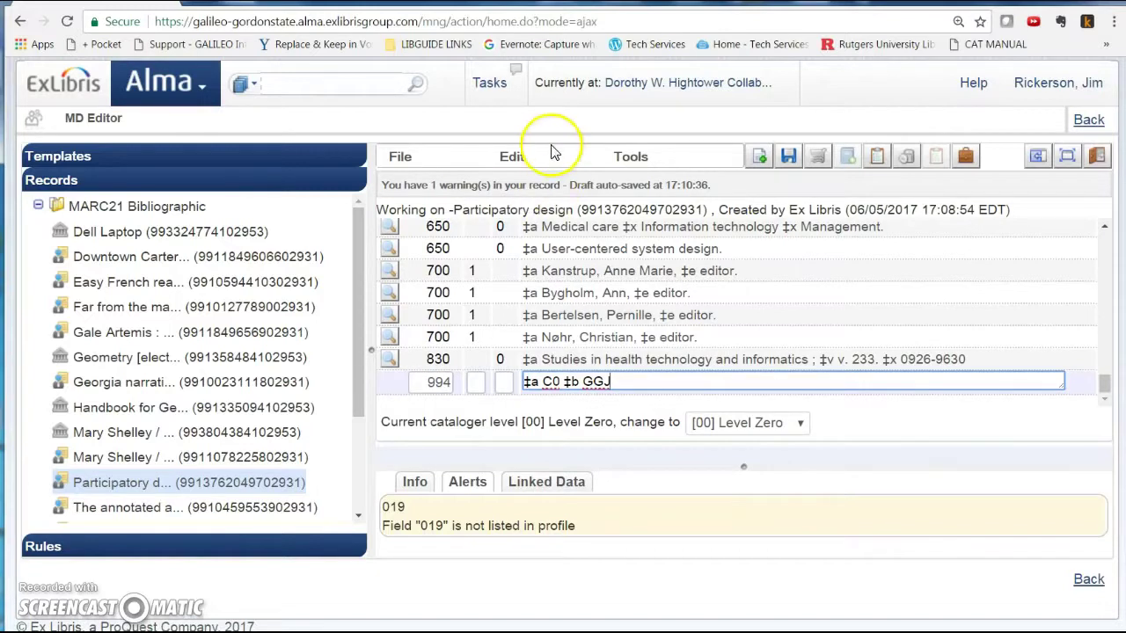
# - Attempt adding an empty local field with the 994 and then the 830 field in focus
pyautogui.click(512, 157)
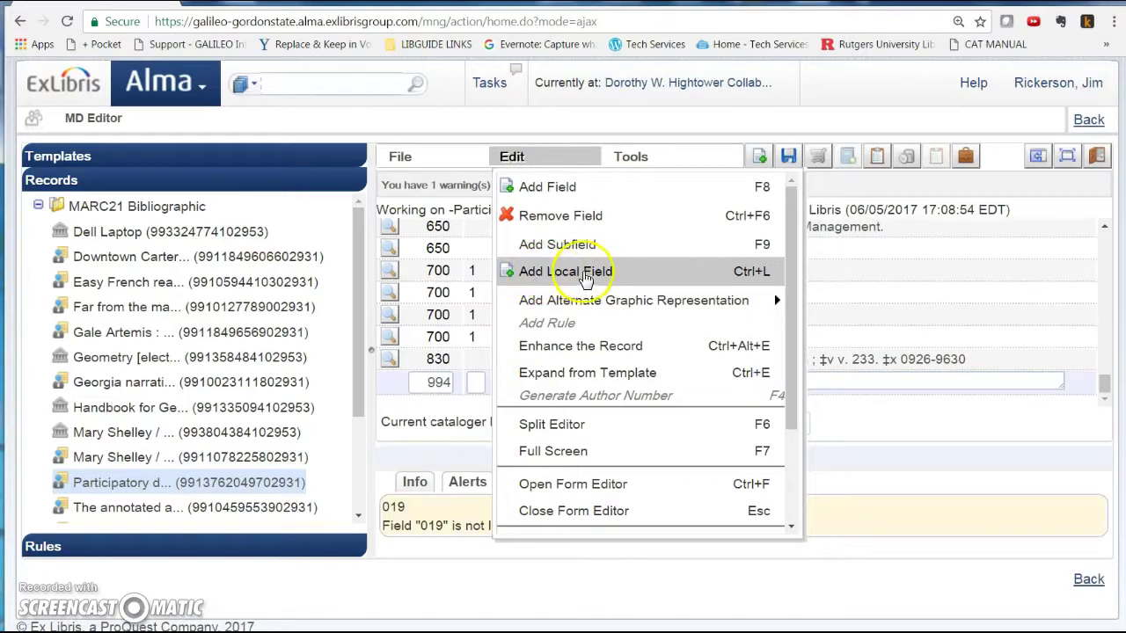
pyautogui.click(591, 278)
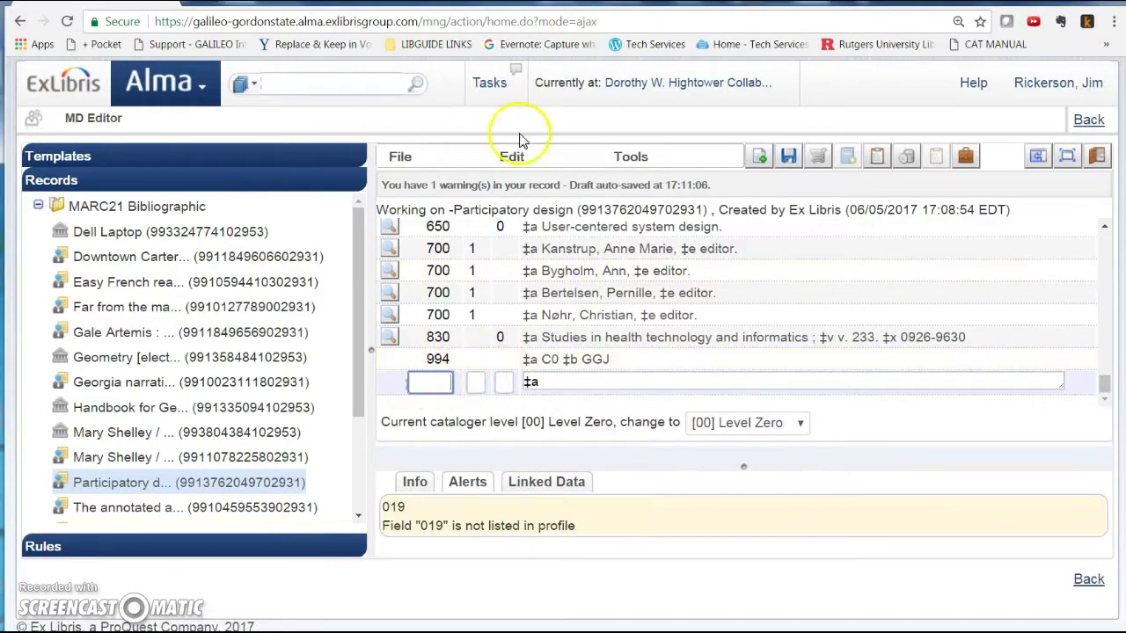
pyautogui.click(397, 361)
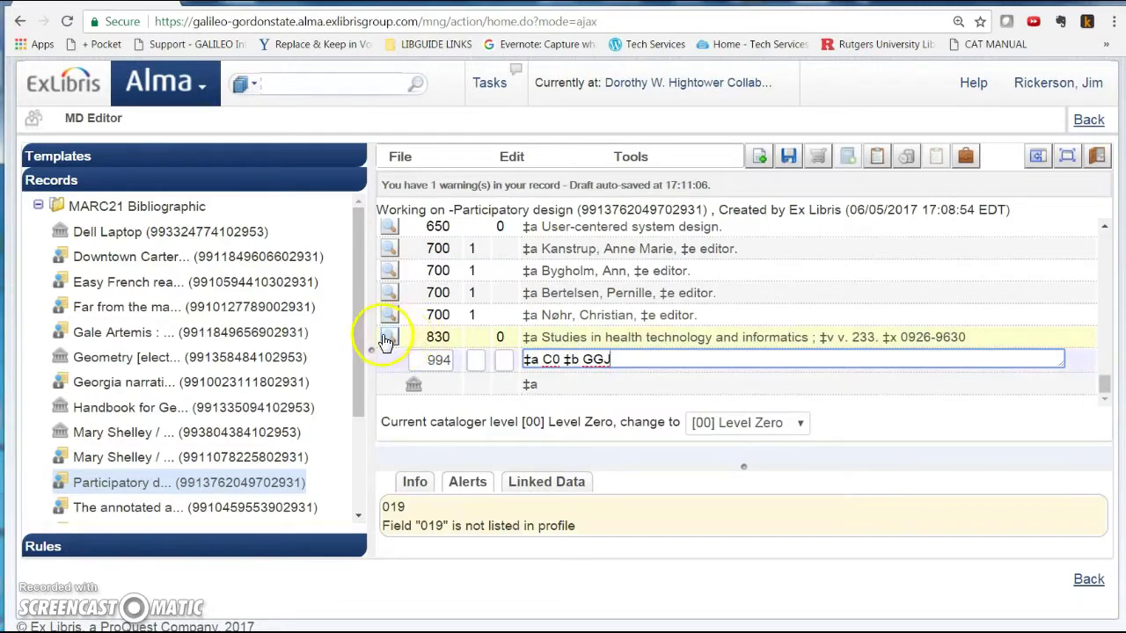
pyautogui.click(407, 338)
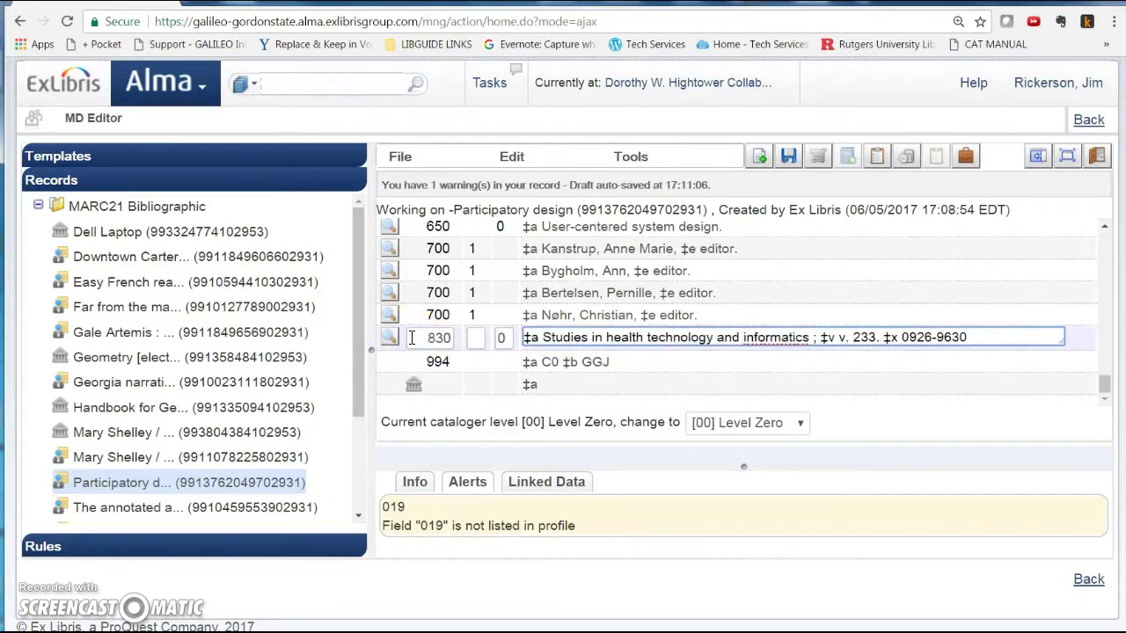
pyautogui.click(514, 157)
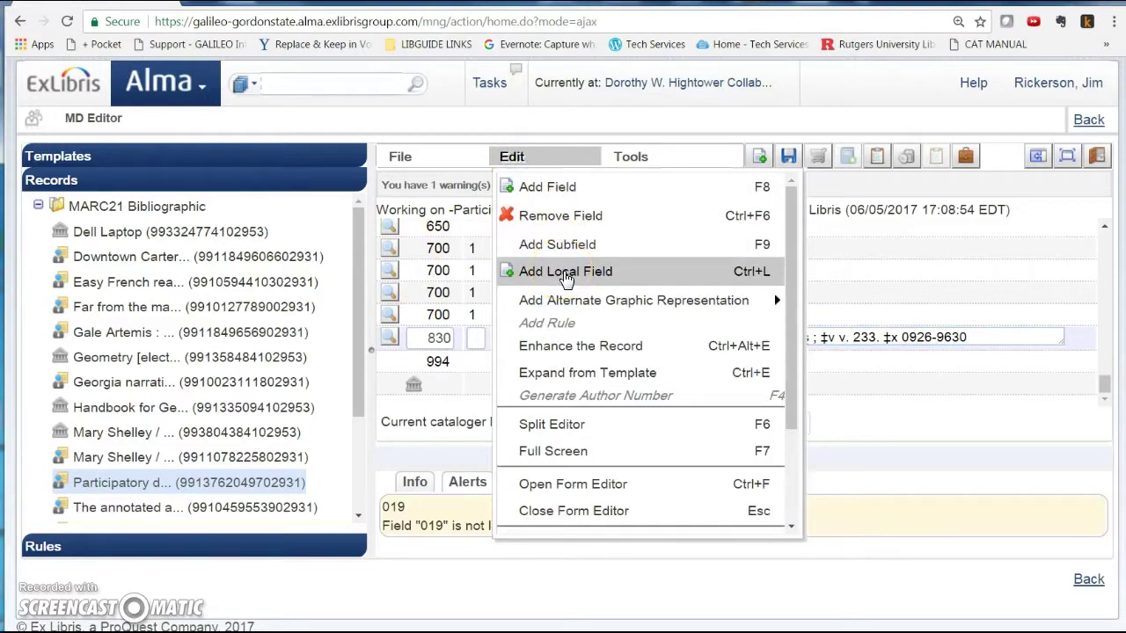
pyautogui.click(565, 273)
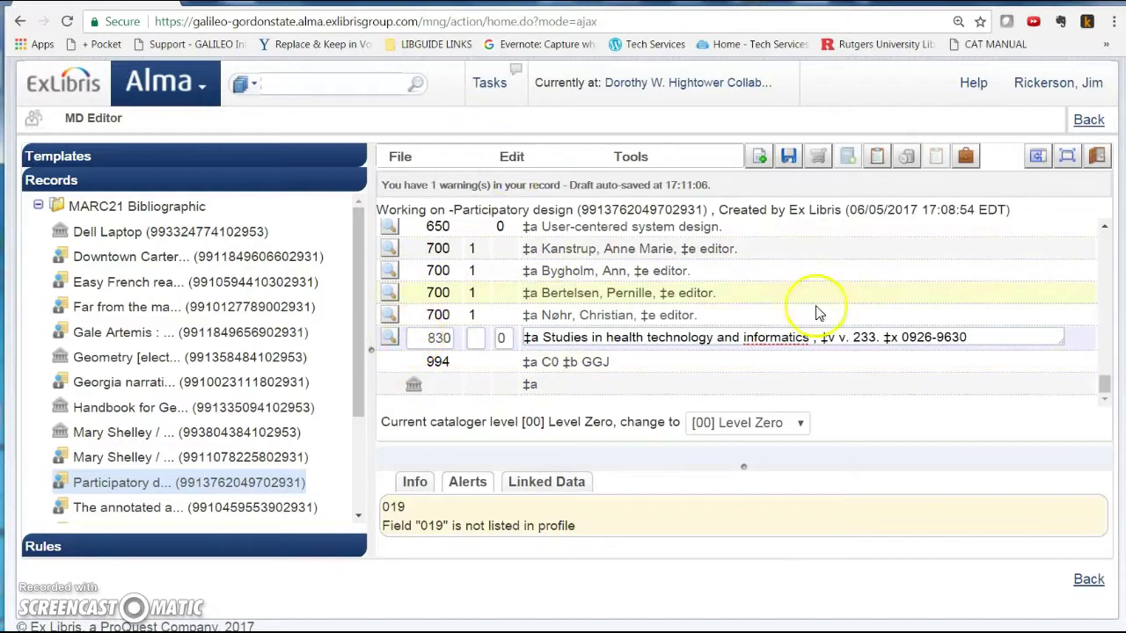
pyautogui.click(1073, 344)
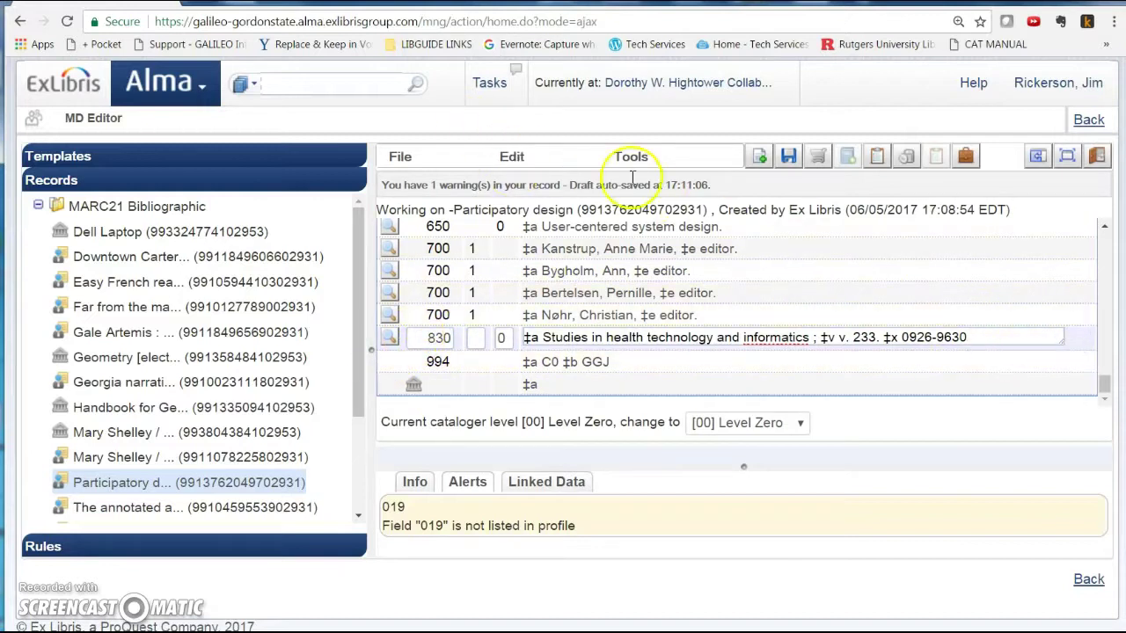
# - Select the 830 series field and insert a blank local field directly beneath it
pyautogui.click(511, 156)
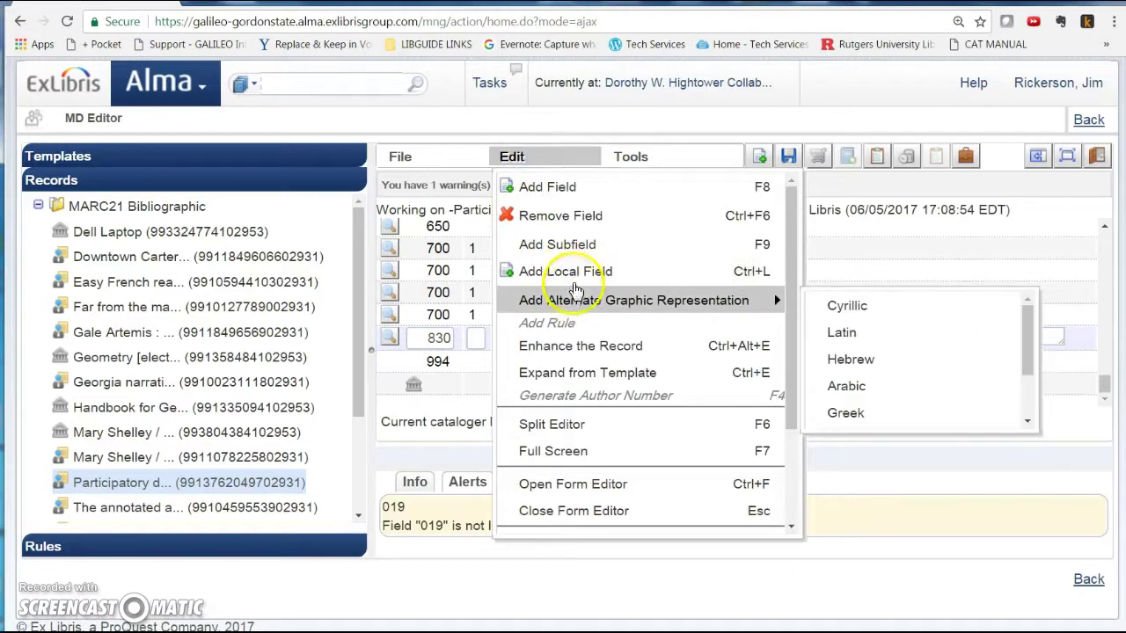
pyautogui.click(575, 273)
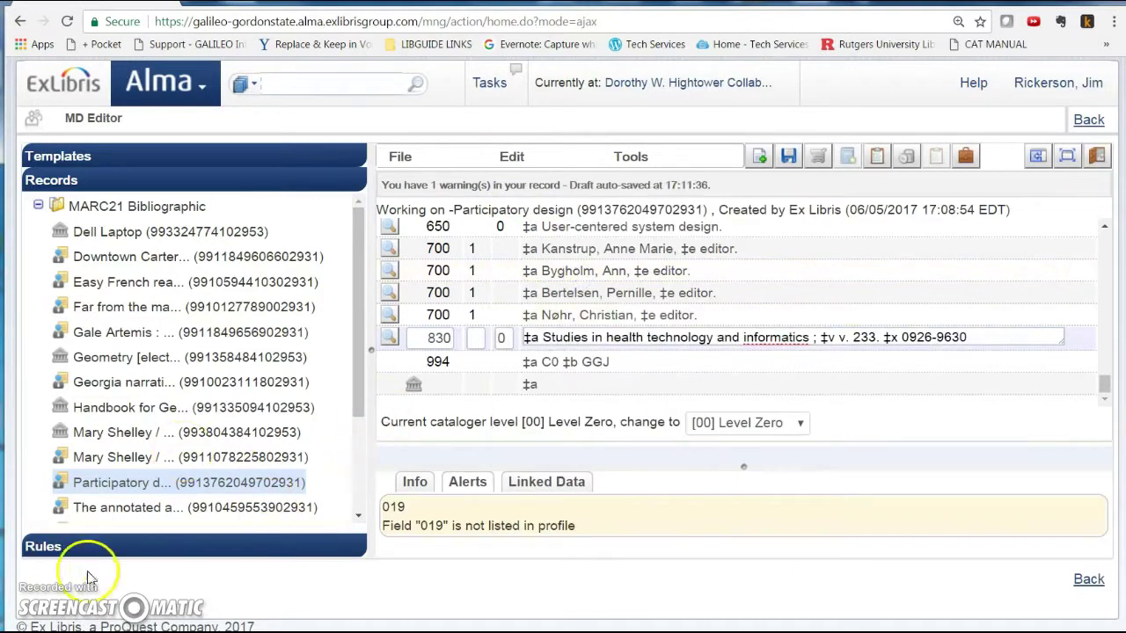
pyautogui.click(406, 363)
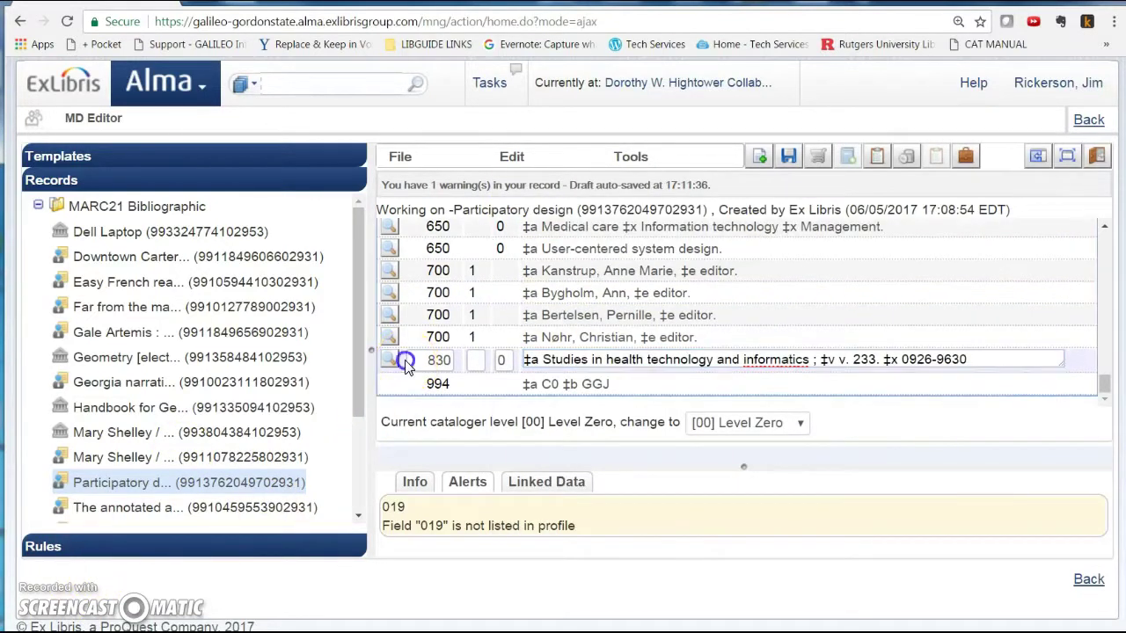
pyautogui.click(404, 361)
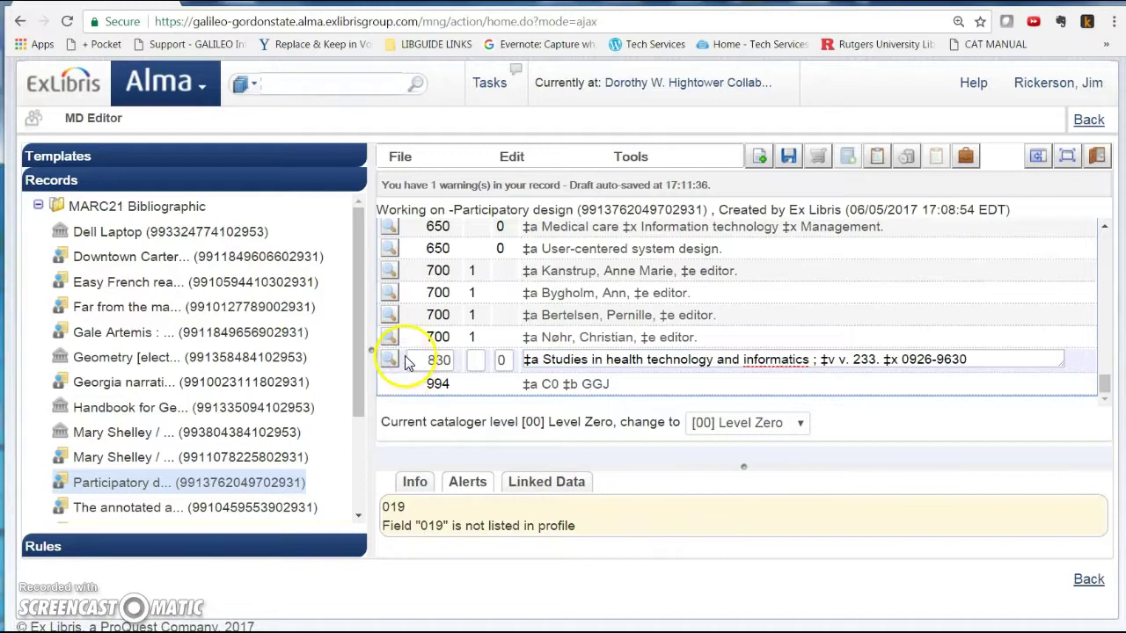
pyautogui.click(510, 156)
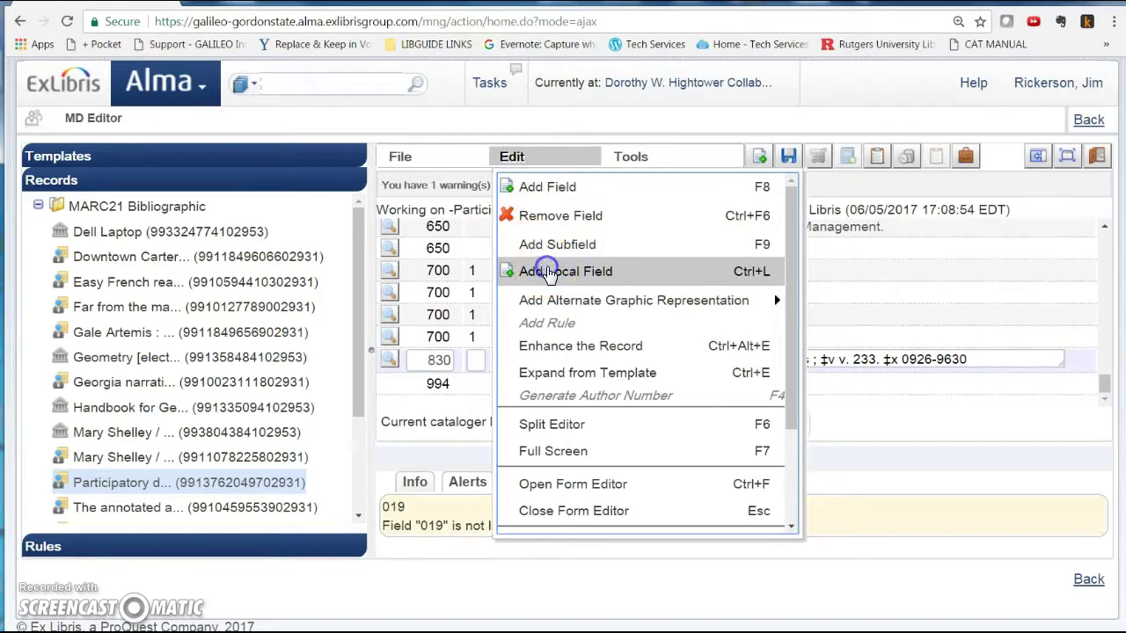
pyautogui.click(548, 272)
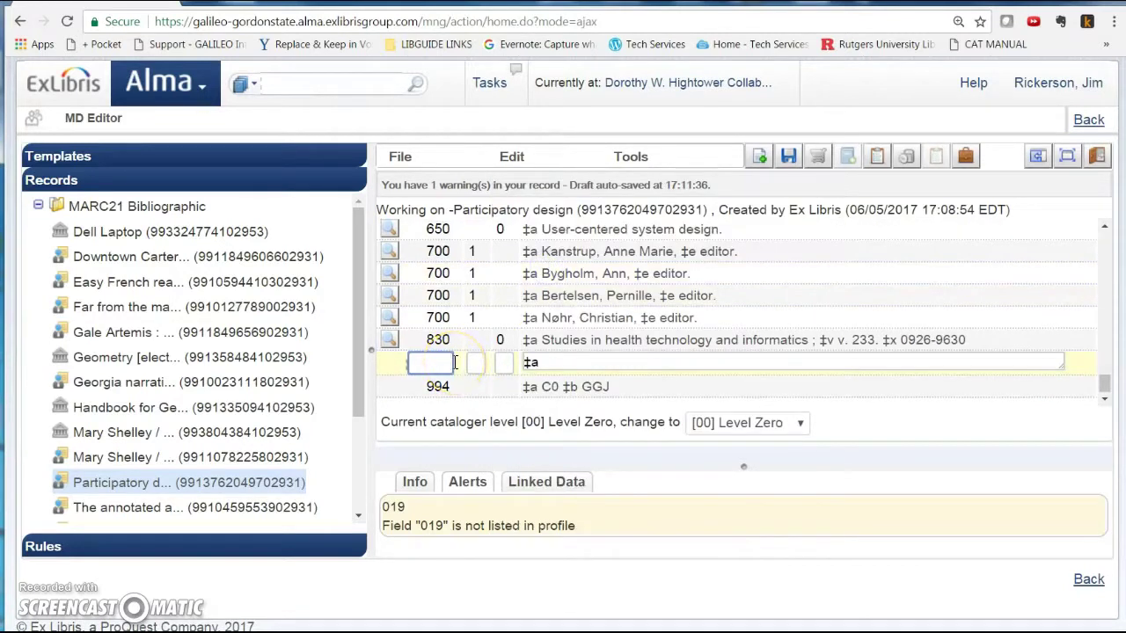
# - Tag the new field 970 with ‡a 5-31-2017 ‡b YBP ‡c ($109.00) $93.74 and save the record
pyautogui.press('Tab')
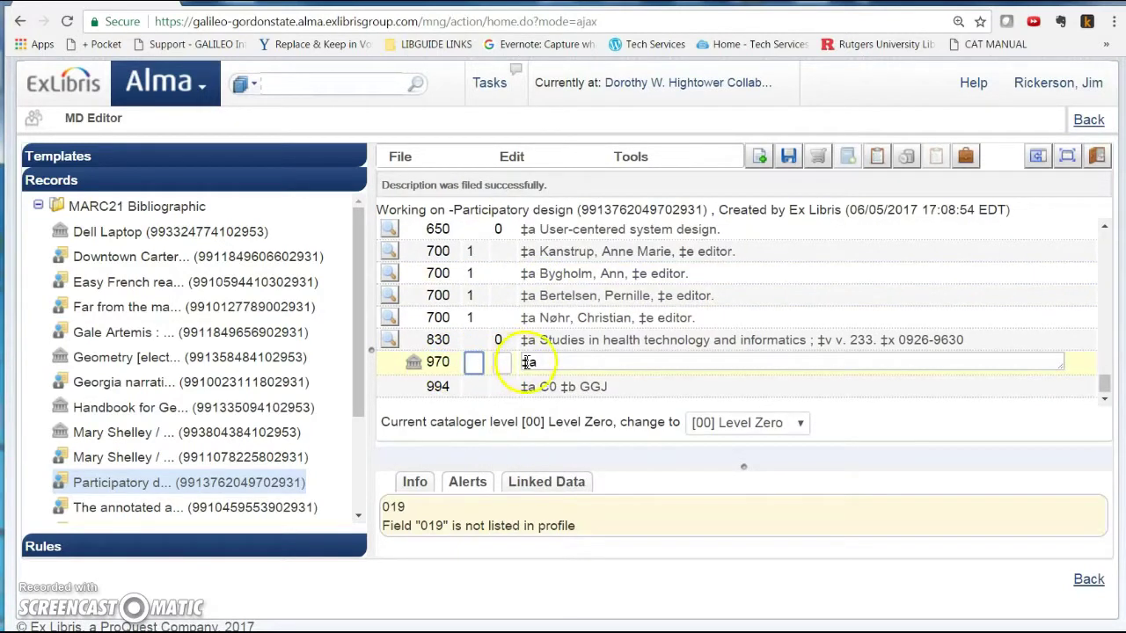
pyautogui.click(550, 362)
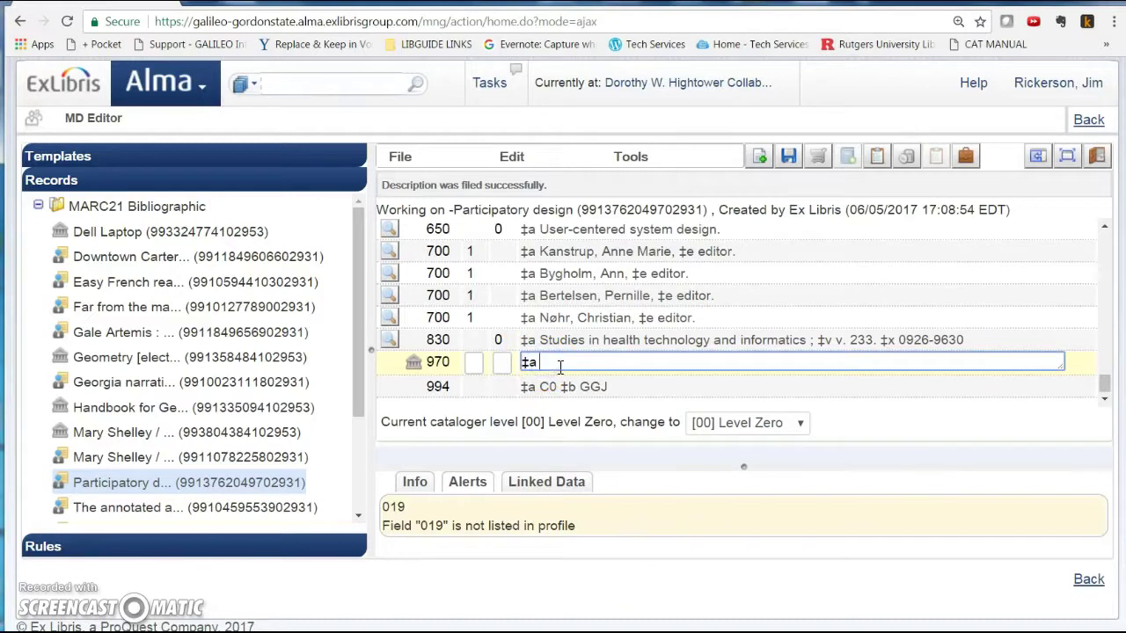
pyautogui.write('5-31-2017 ‡b  YBP ‡c  ($109.00) $93.74')
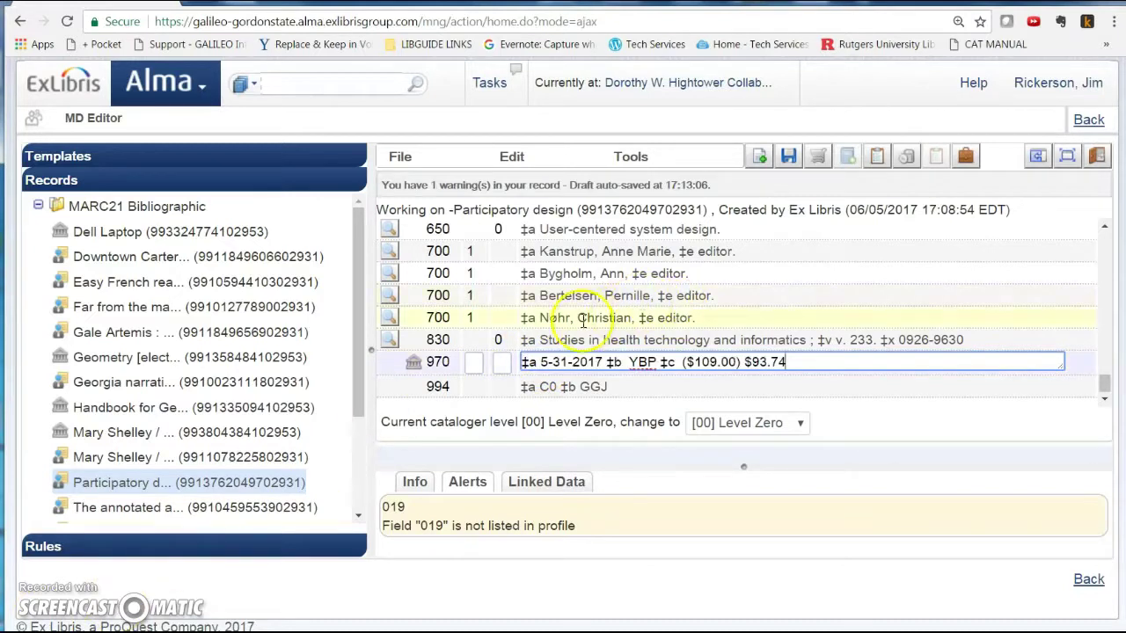
pyautogui.click(788, 157)
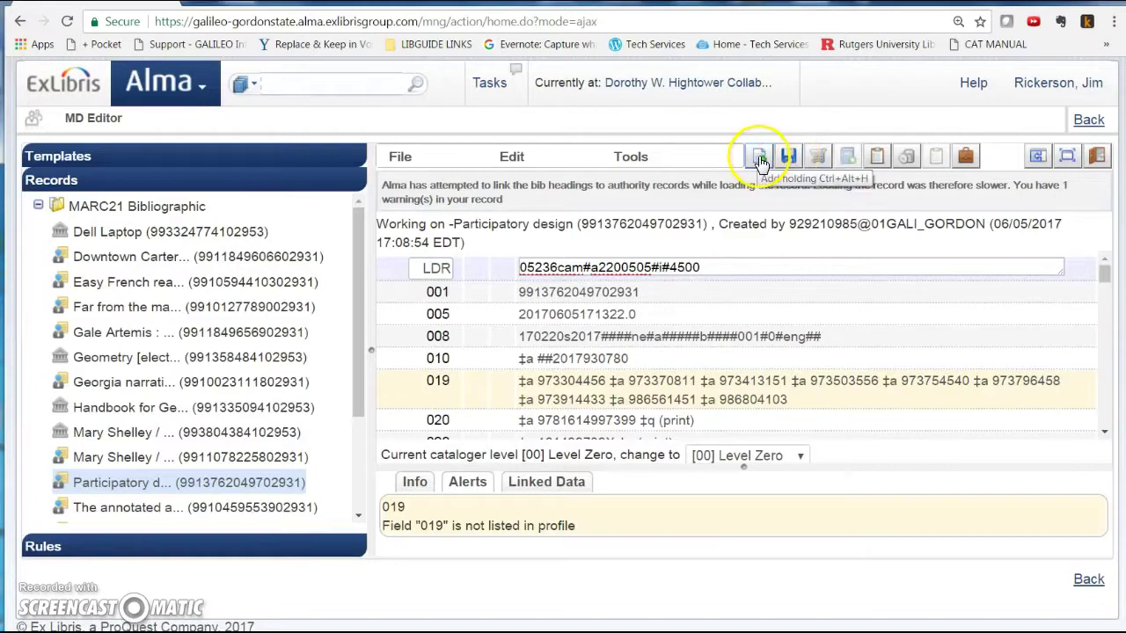
# - Add a holdings record for Participatory design, show it alone, and select its empty 852 field
pyautogui.click(760, 162)
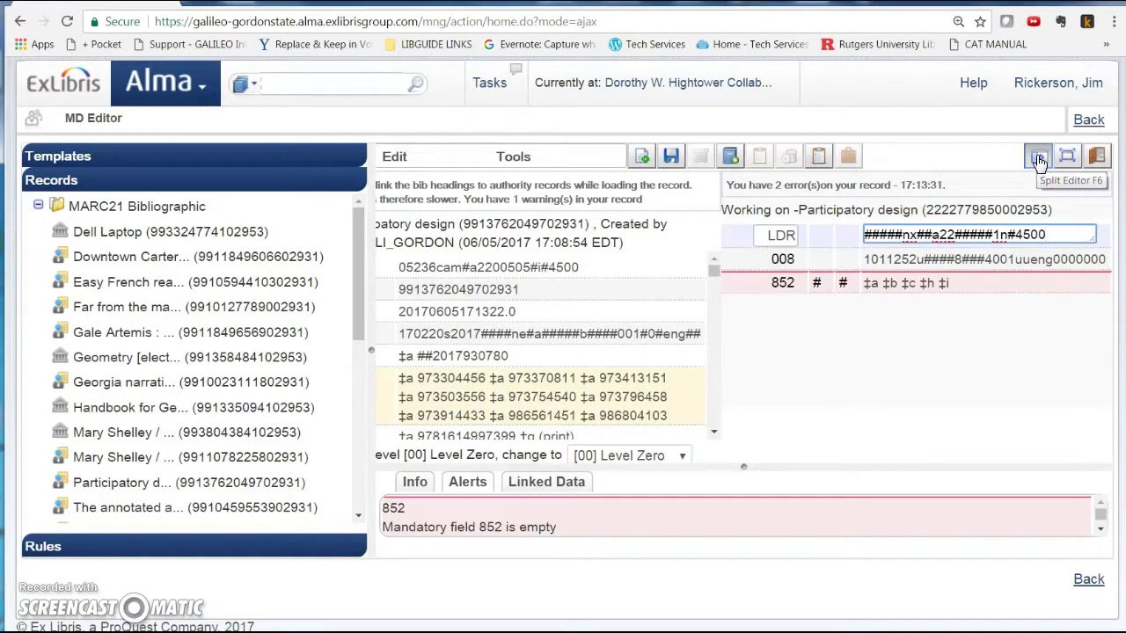
pyautogui.click(1038, 160)
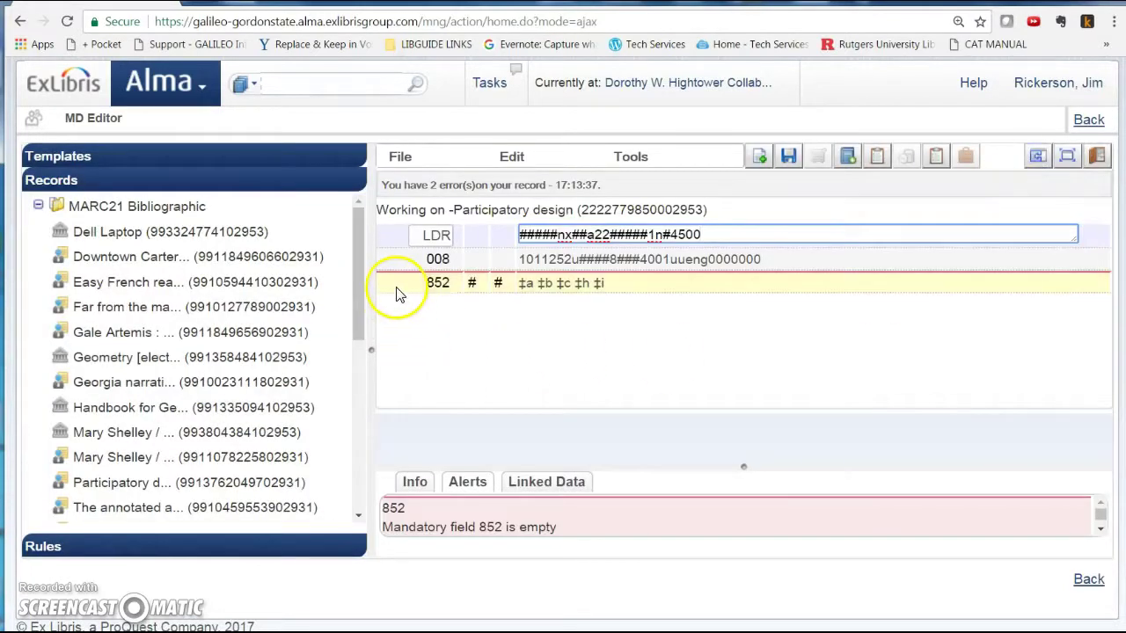
pyautogui.click(395, 294)
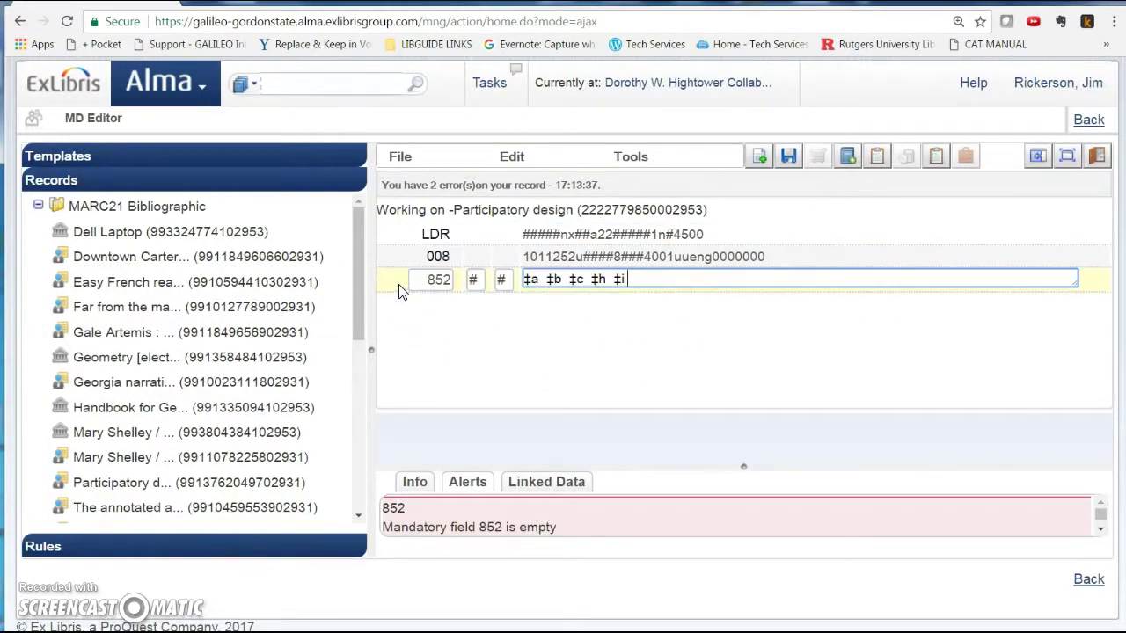
pyautogui.click(511, 157)
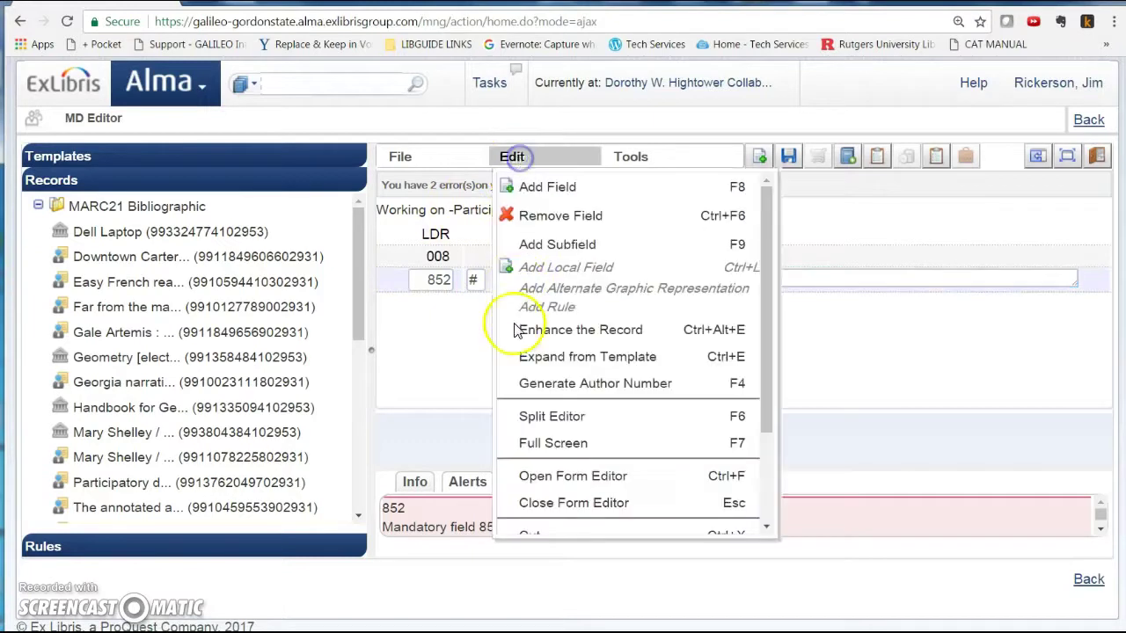
# - Set the 852 sublocation to Hightower and shelving location to Gen--Coll, then save the holdings
pyautogui.click(549, 479)
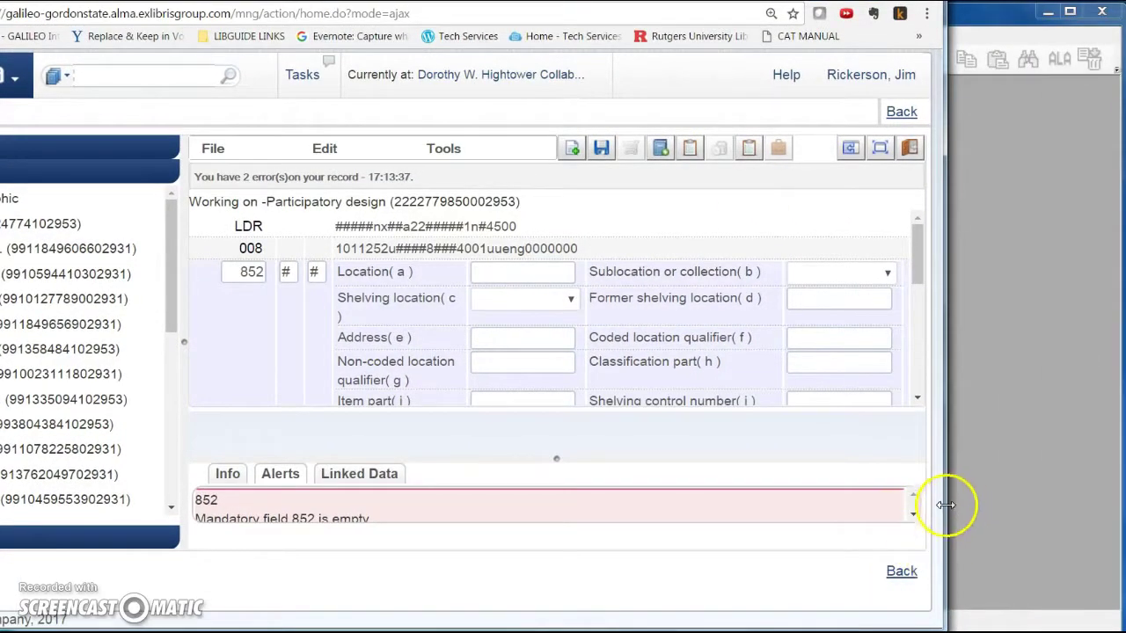
pyautogui.moveTo(943, 510); pyautogui.dragTo(1079, 509)
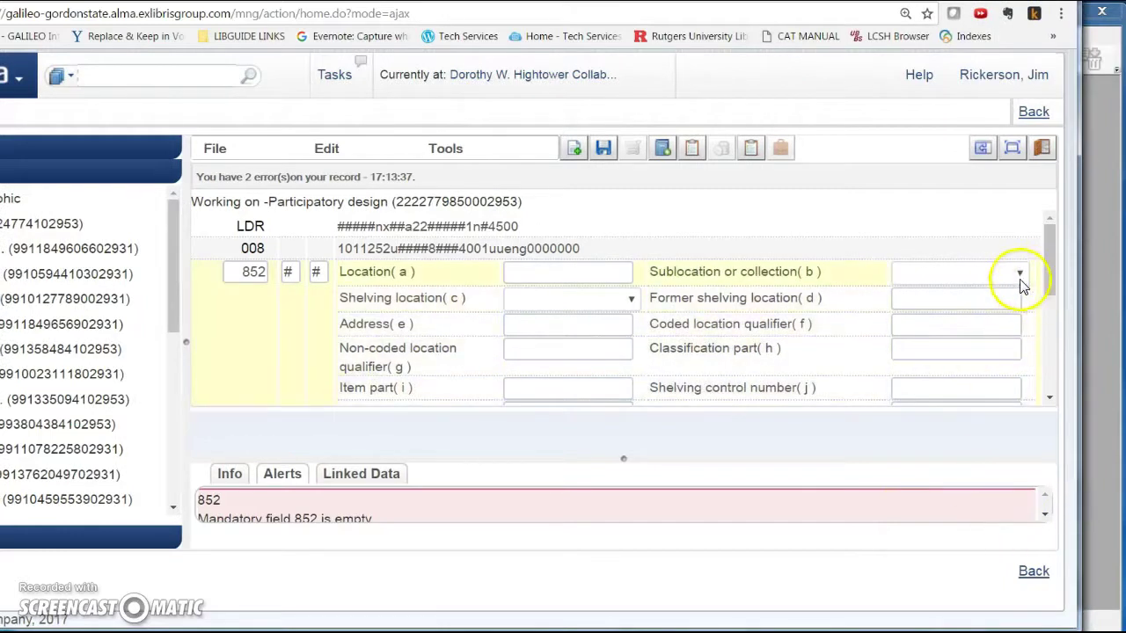
pyautogui.click(1019, 273)
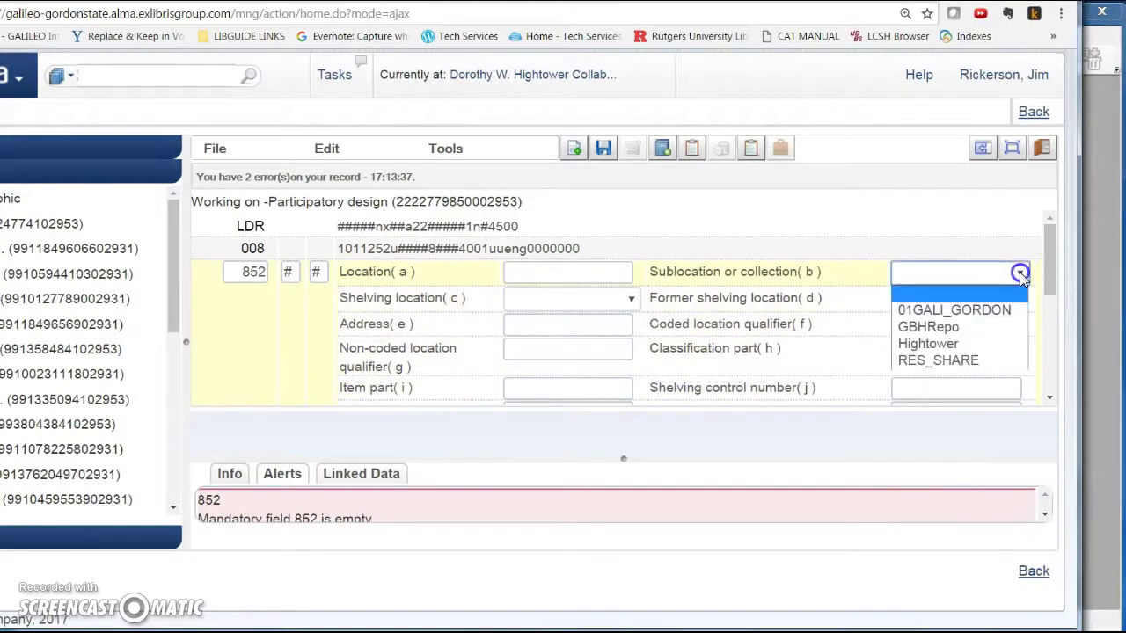
pyautogui.click(928, 343)
pyautogui.click(629, 299)
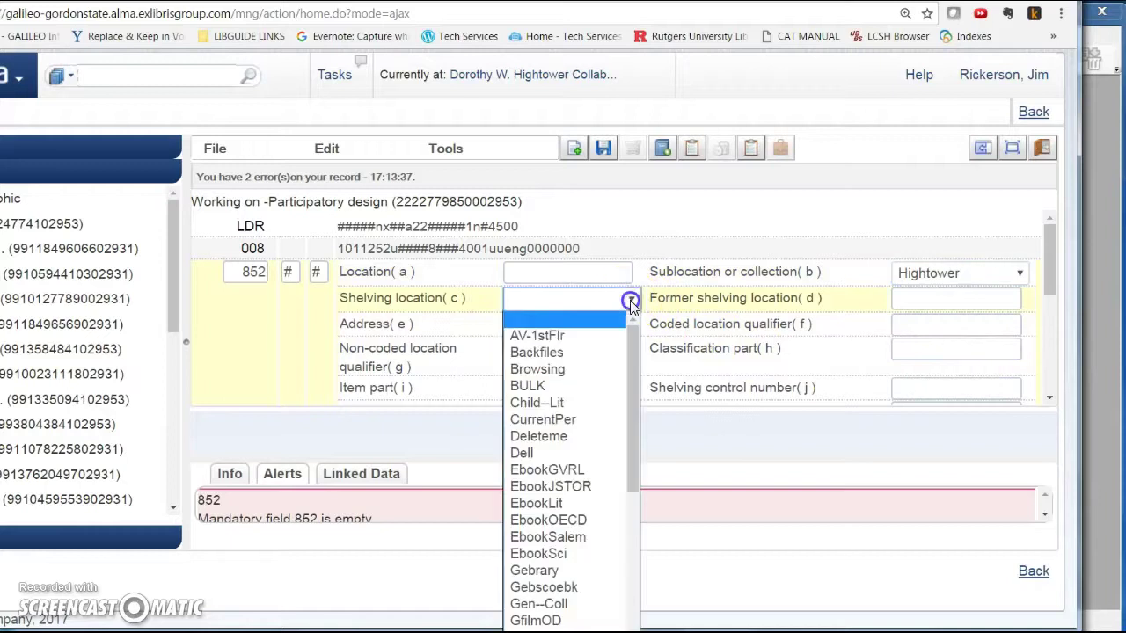
pyautogui.scroll(-2, 626, 449)
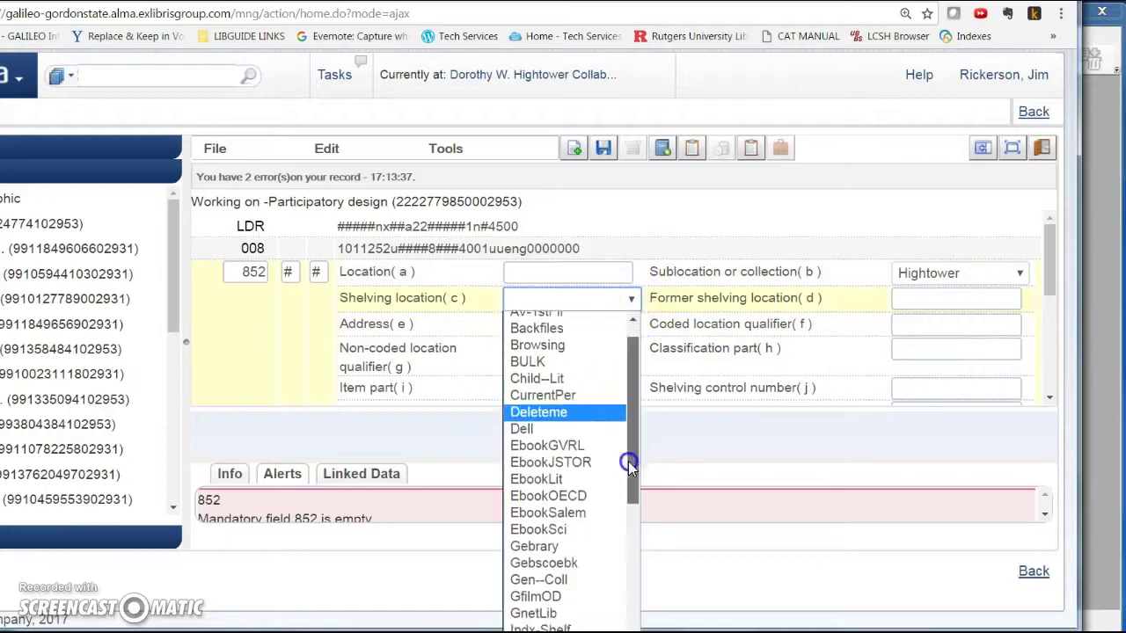
pyautogui.click(567, 519)
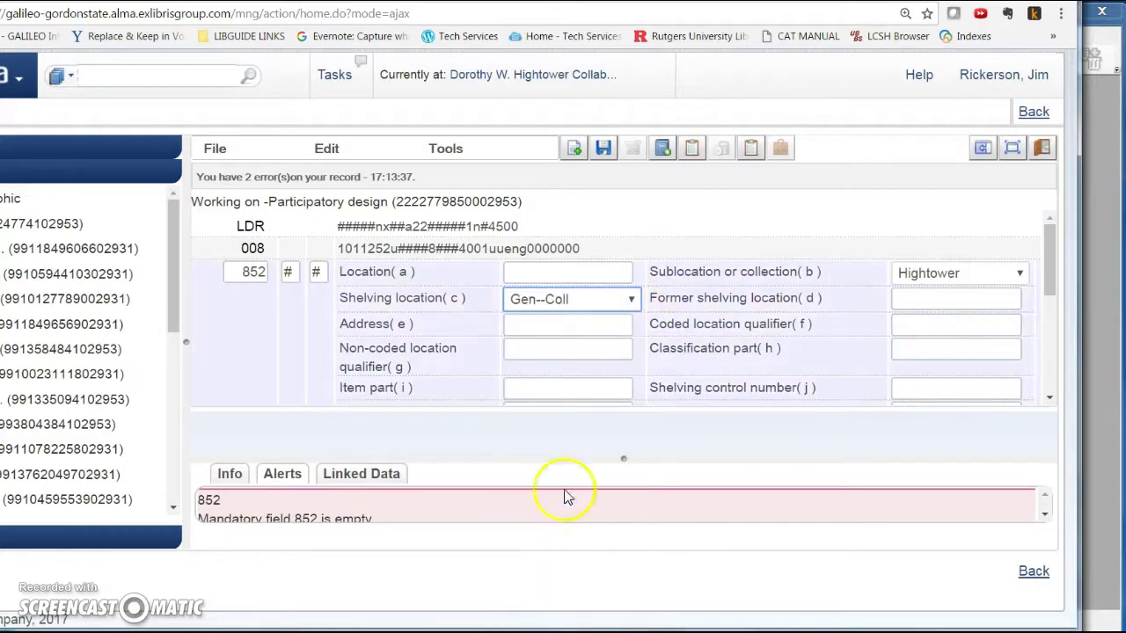
pyautogui.click(603, 152)
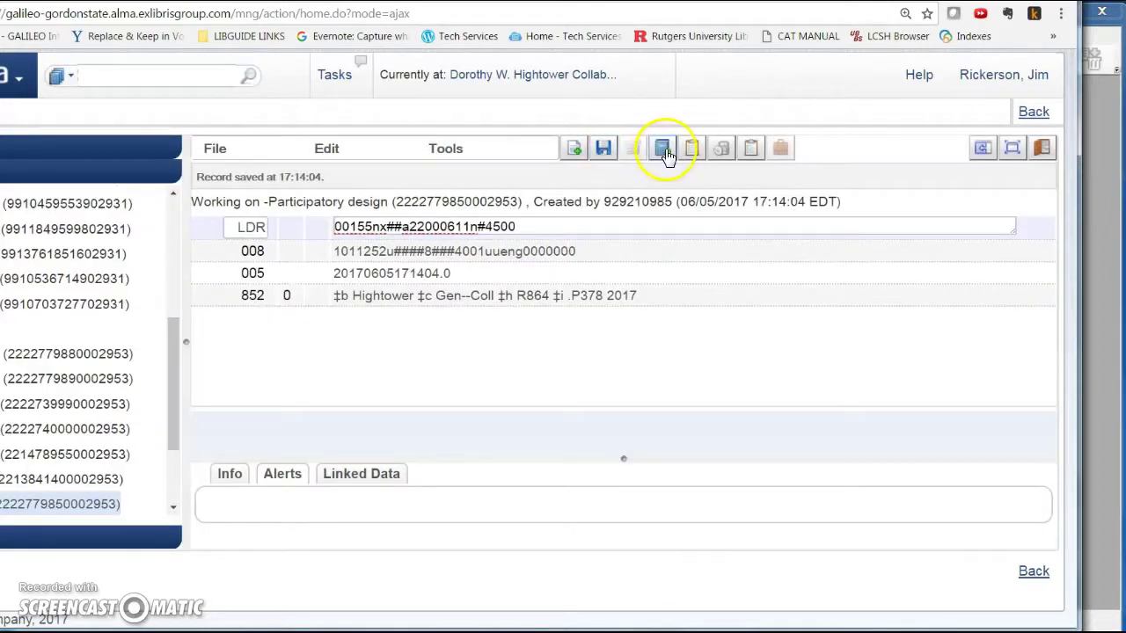
# - Start a new physical item for the holdings record
pyautogui.click(663, 152)
pyautogui.click(664, 151)
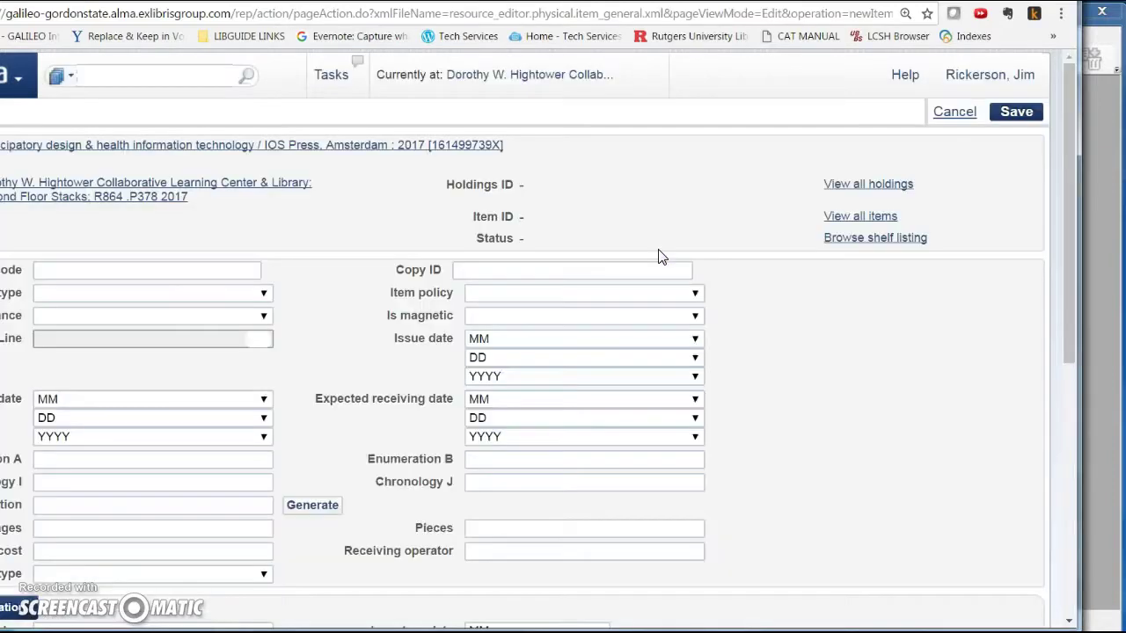
pyautogui.scroll(-3, 833, 366)
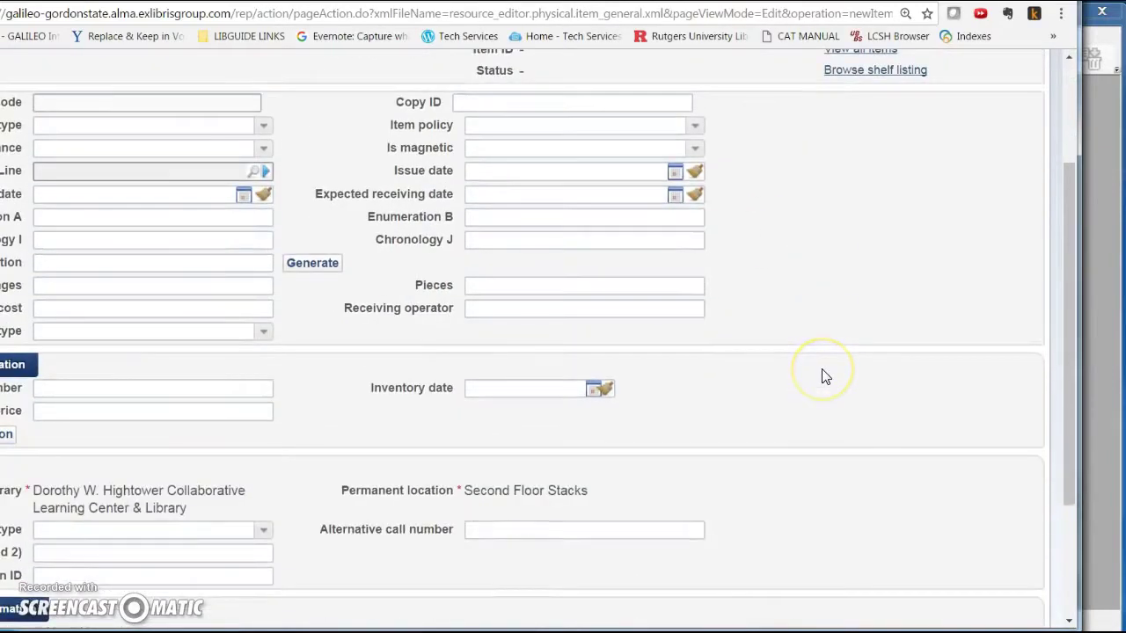
pyautogui.scroll(-1, 703, 270)
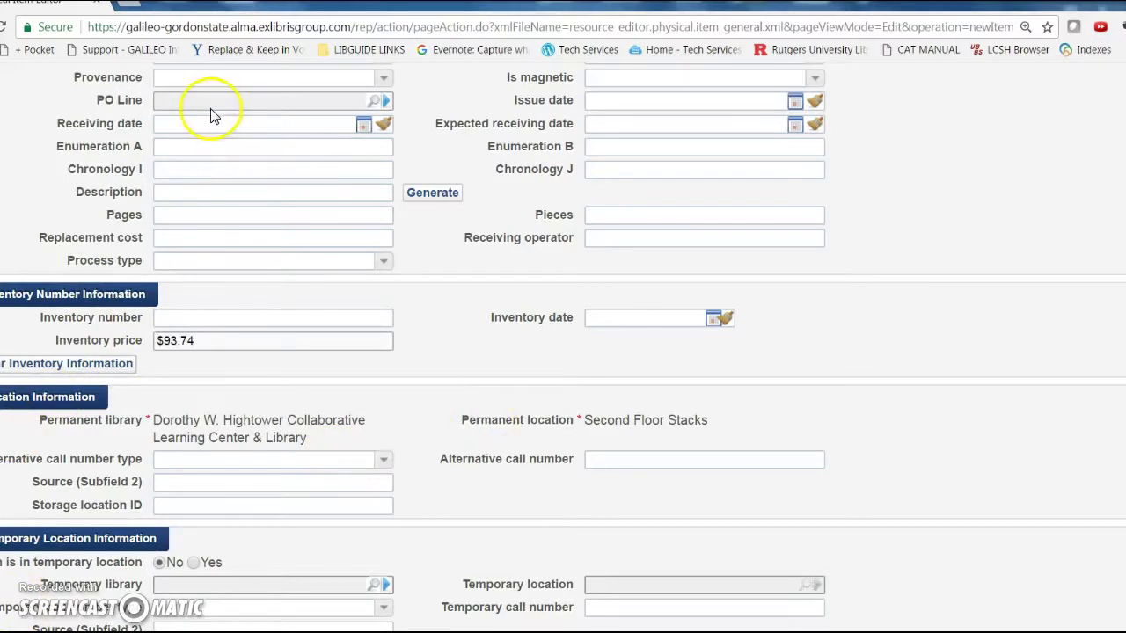
pyautogui.scroll(1, 213, 113)
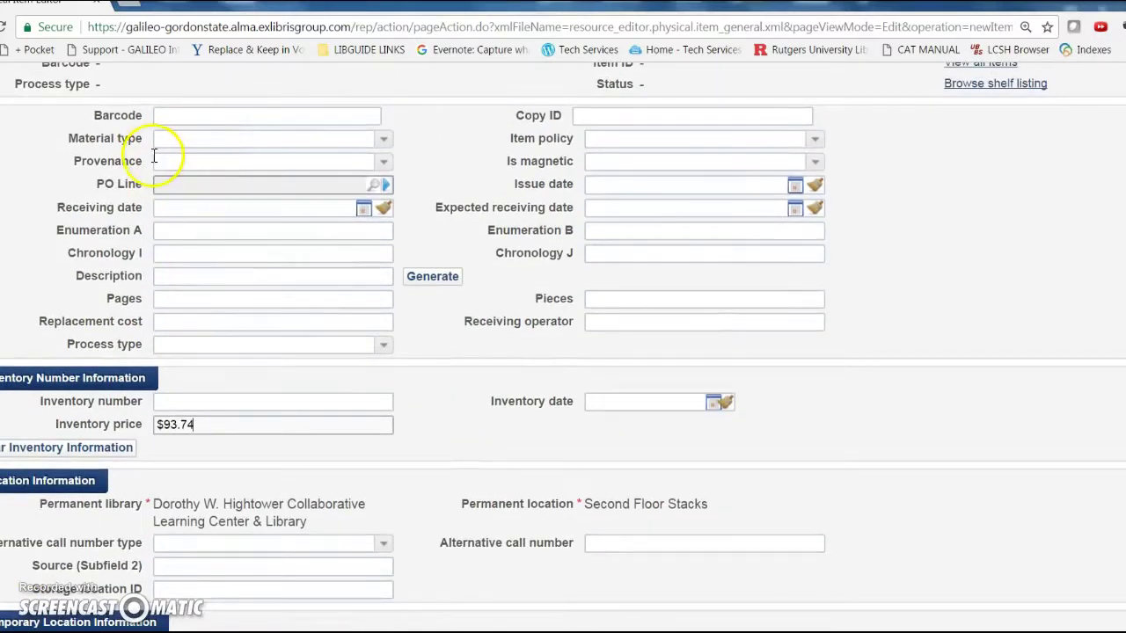
# - Set the item's receiving date to 06/05/2017 from the calendar
pyautogui.click(363, 208)
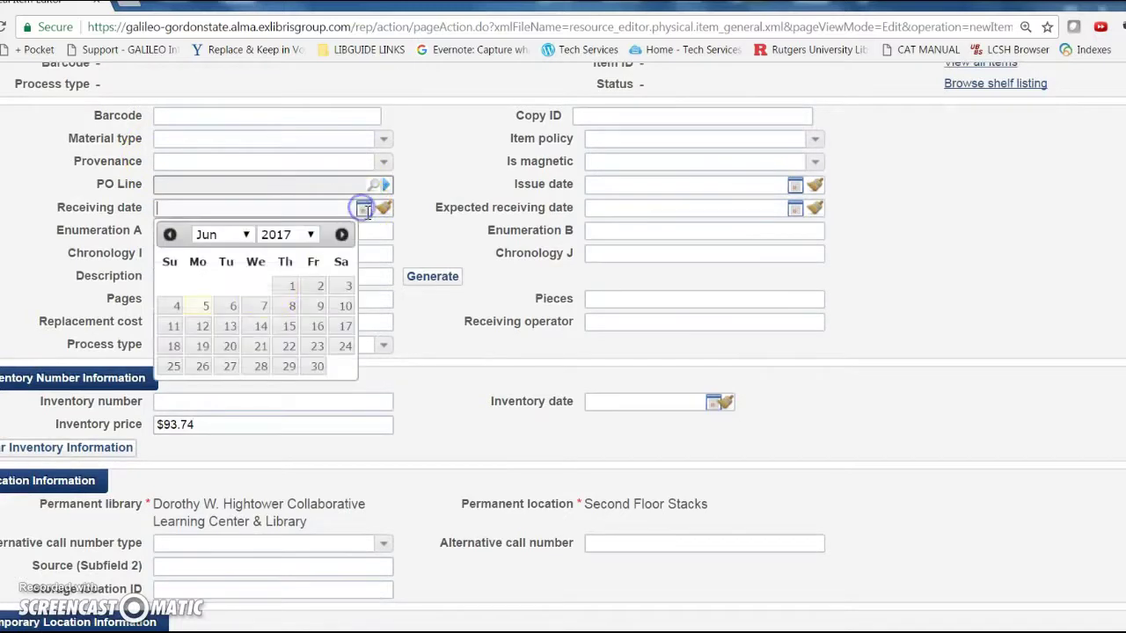
pyautogui.click(232, 308)
pyautogui.scroll(-2, 495, 339)
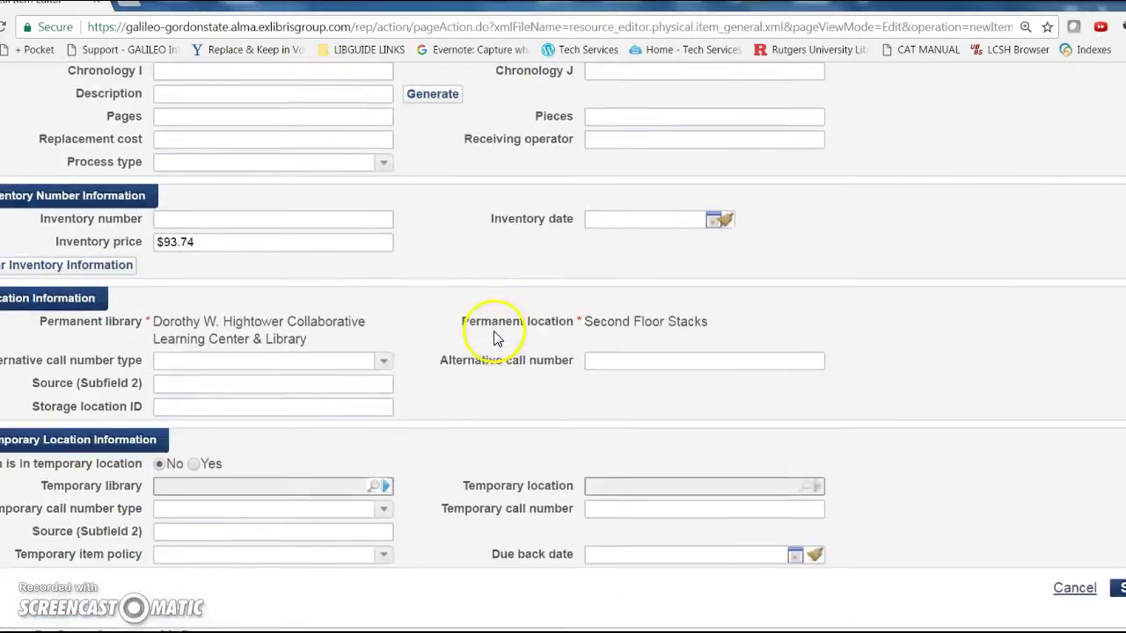
pyautogui.scroll(4, 495, 334)
# - Set the item policy to Books
pyautogui.click(813, 291)
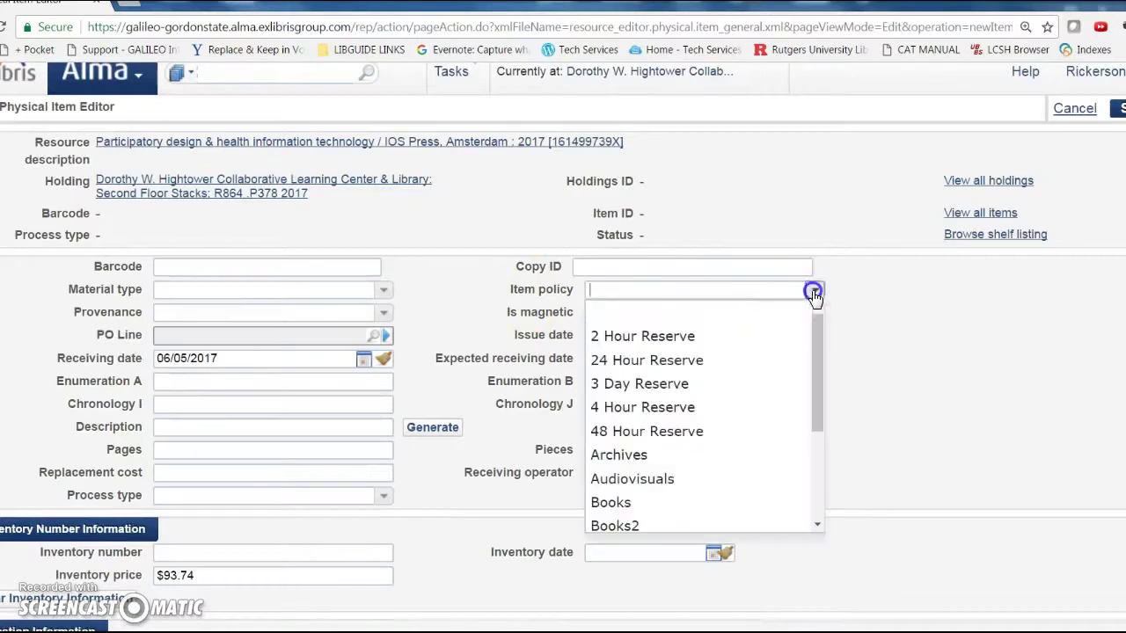
pyautogui.click(639, 504)
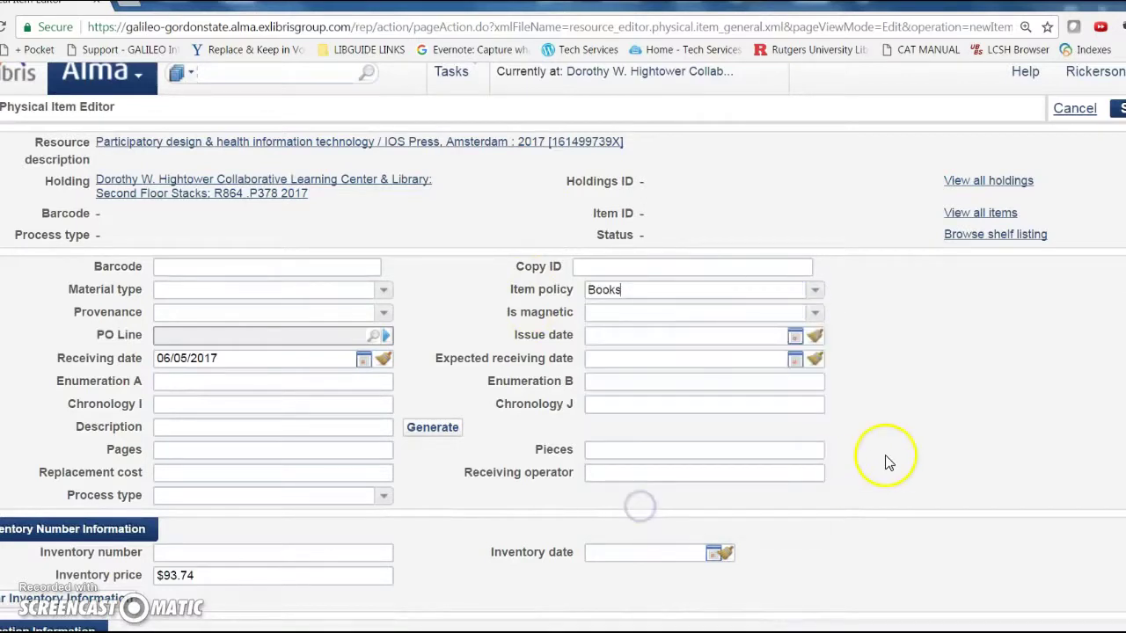
pyautogui.scroll(-4, 909, 455)
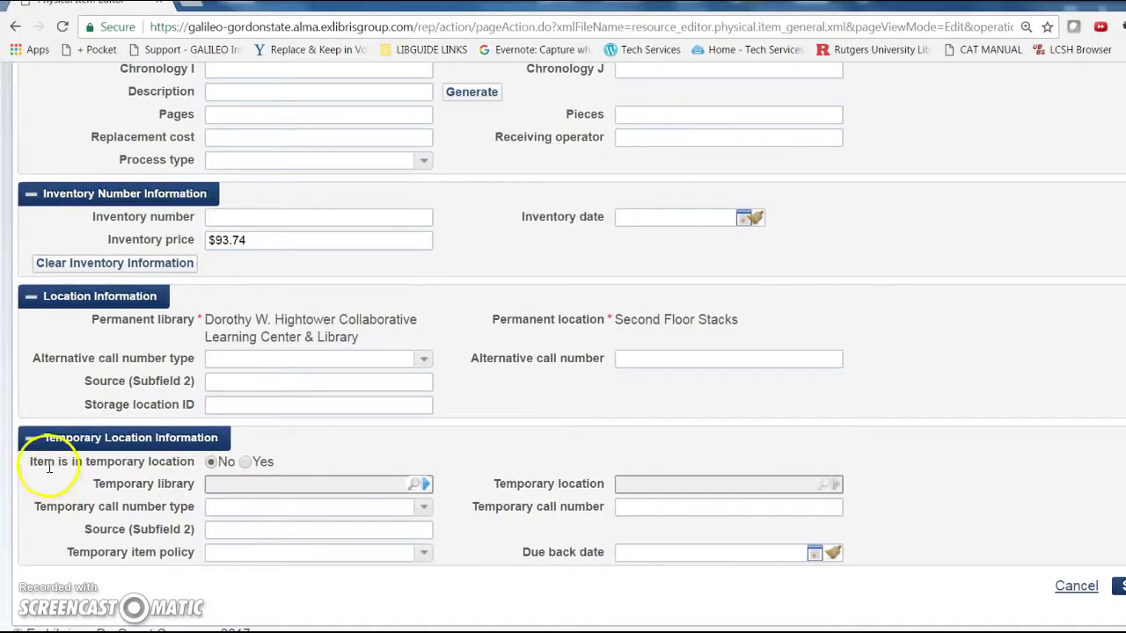
# - Mark the item as in a temporary location with temporary library Dorothy W. Hightower
pyautogui.click(247, 463)
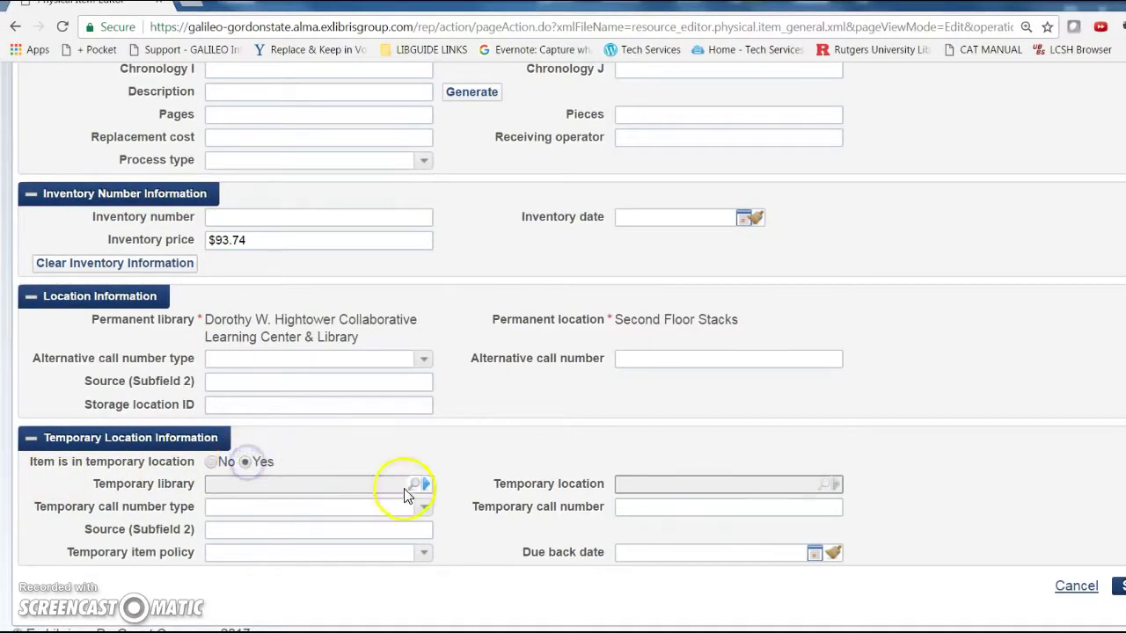
pyautogui.click(414, 485)
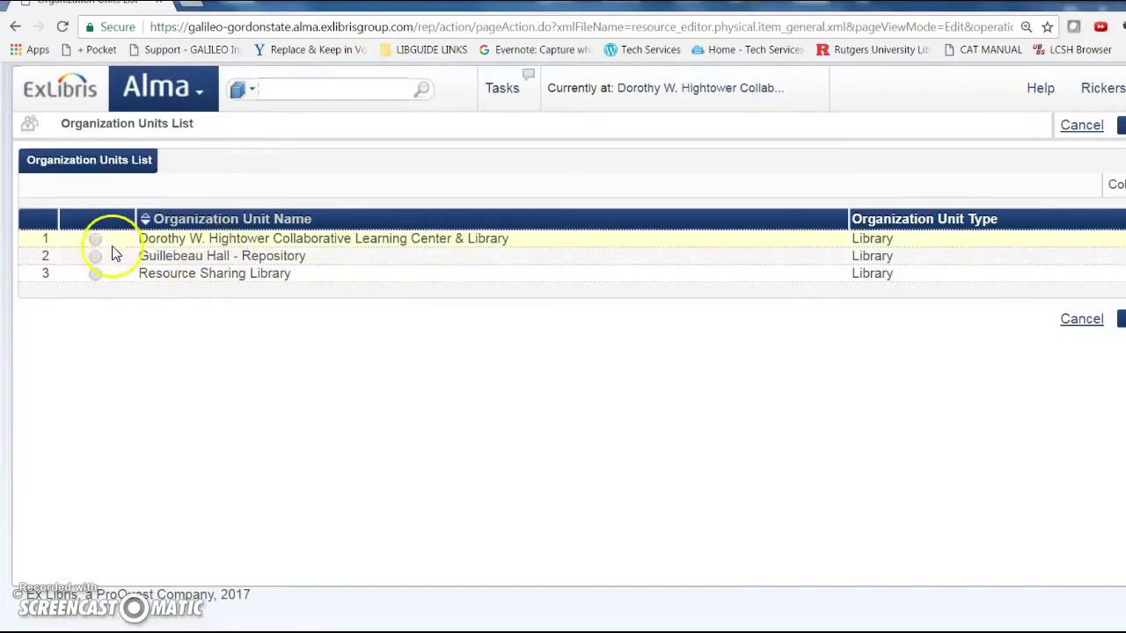
pyautogui.click(95, 238)
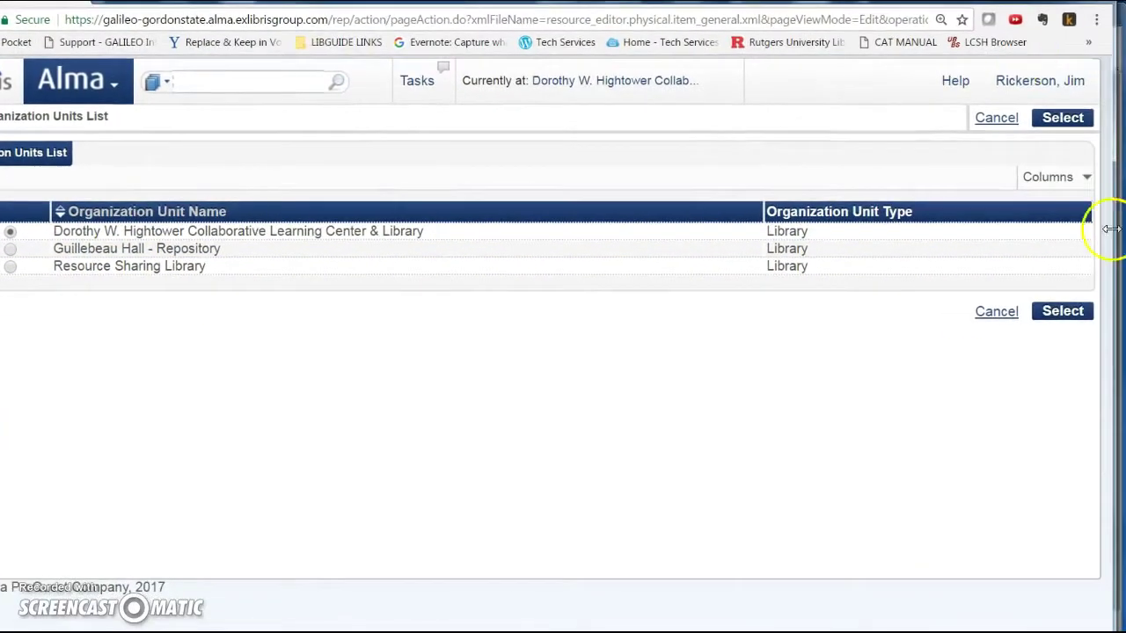
pyautogui.click(1062, 312)
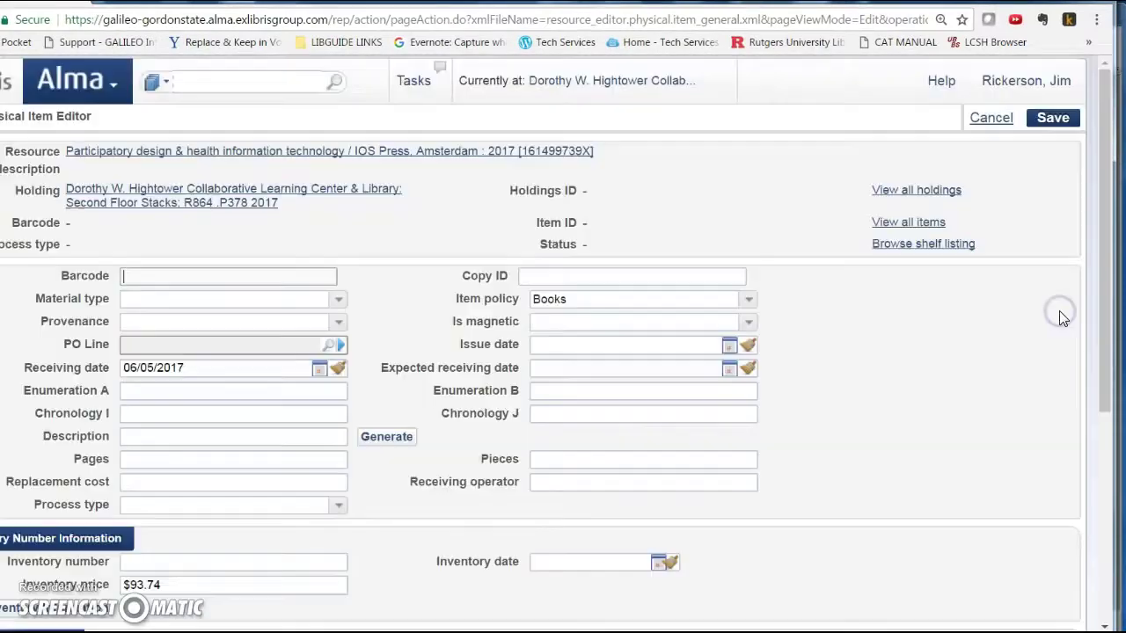
pyautogui.scroll(-4, 865, 440)
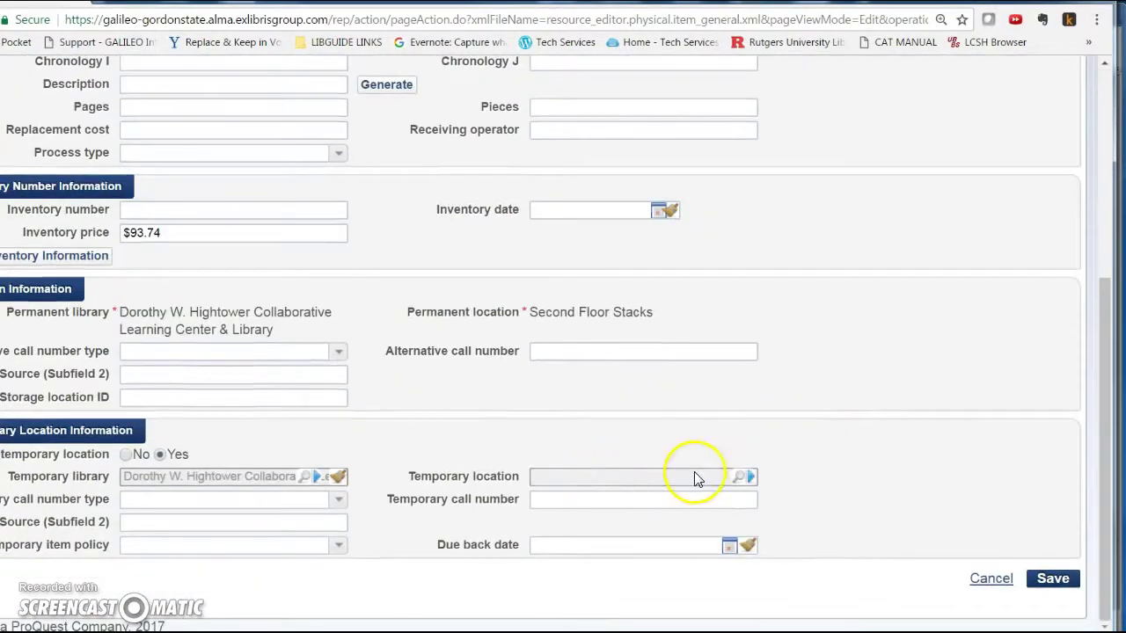
# - Set the temporary location to Newbooks (New Books)
pyautogui.click(741, 476)
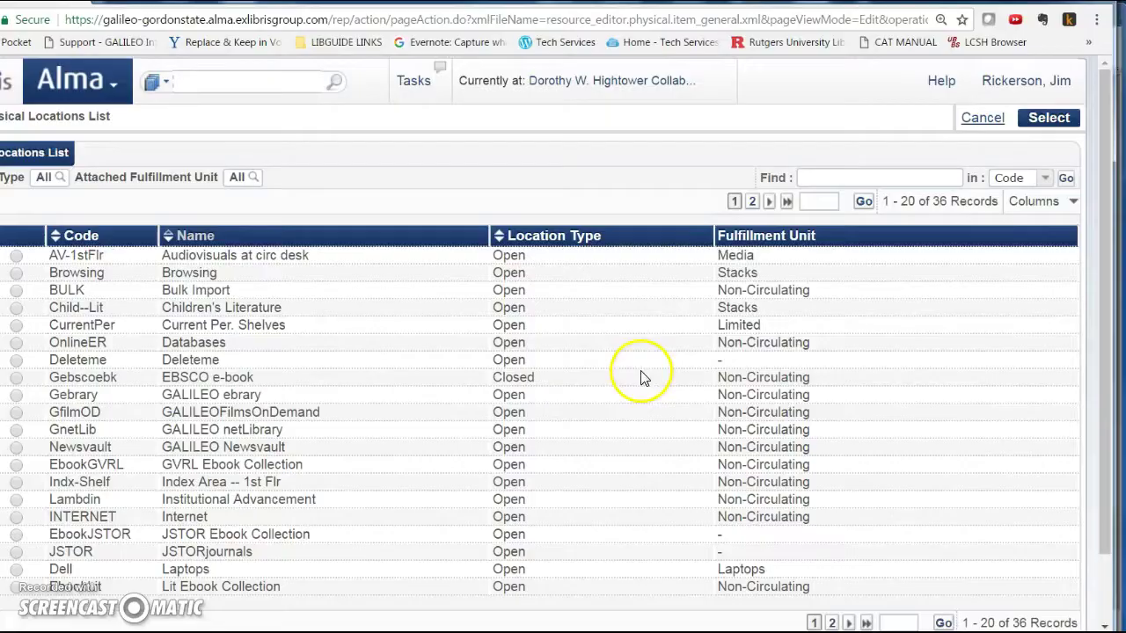
pyautogui.click(753, 202)
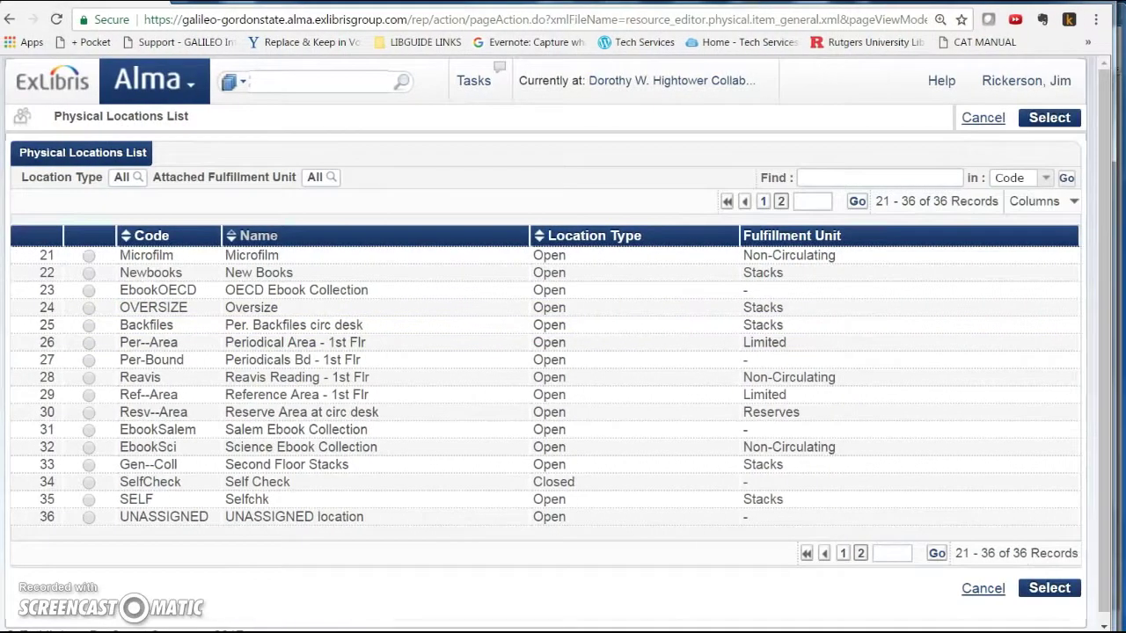
pyautogui.click(89, 273)
pyautogui.click(1049, 117)
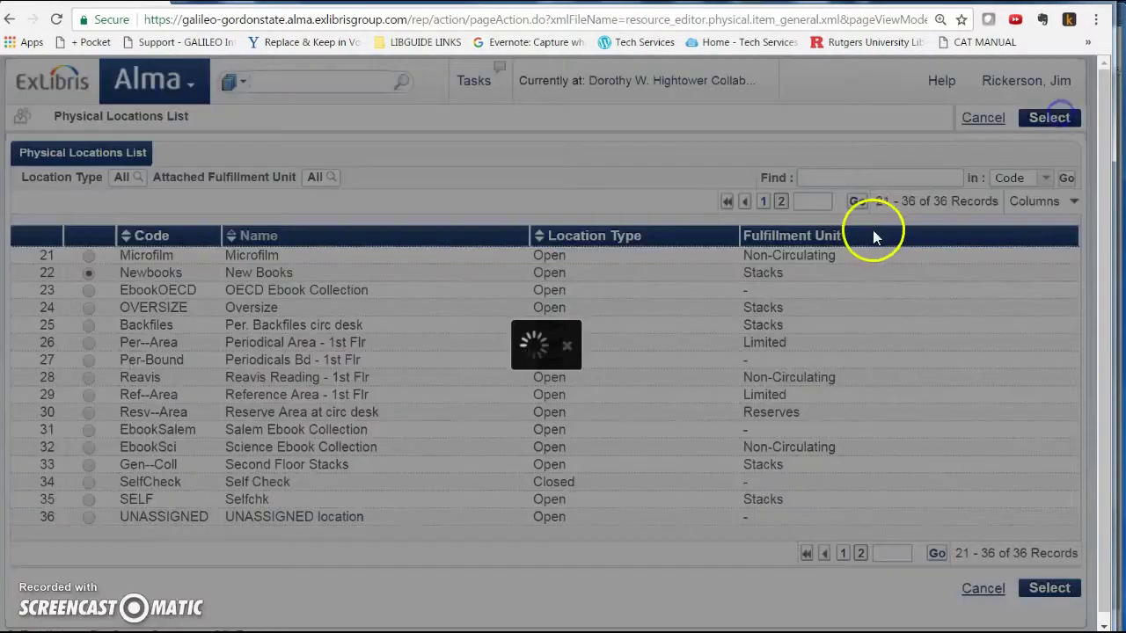
pyautogui.scroll(-5, 460, 456)
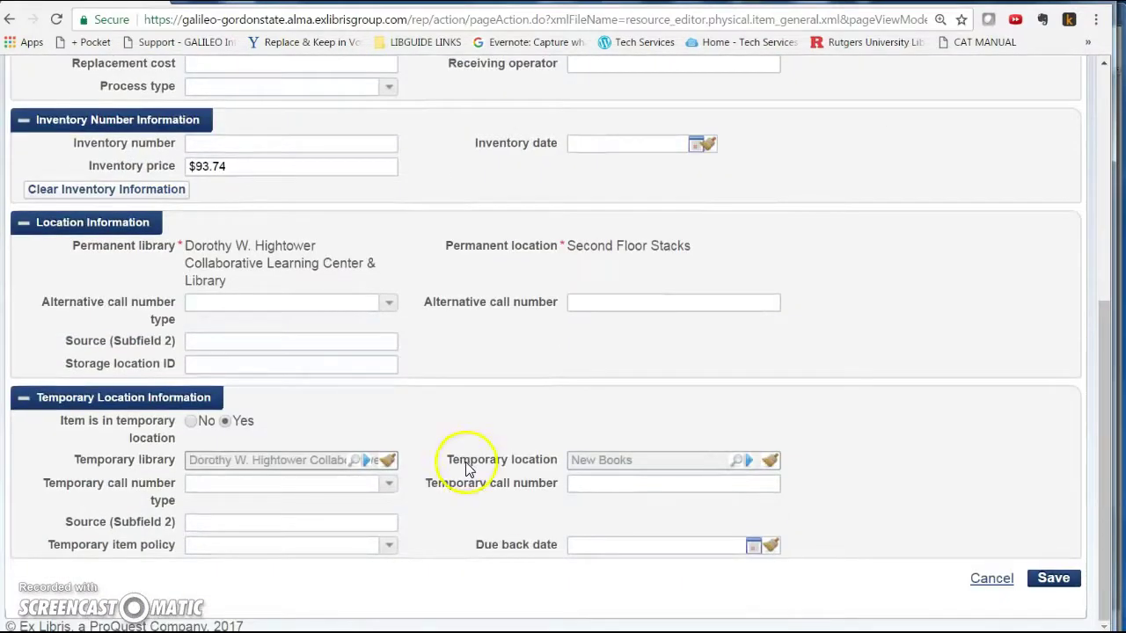
# - Set the due-back date to 07/05/2017 and save the new item
pyautogui.click(752, 545)
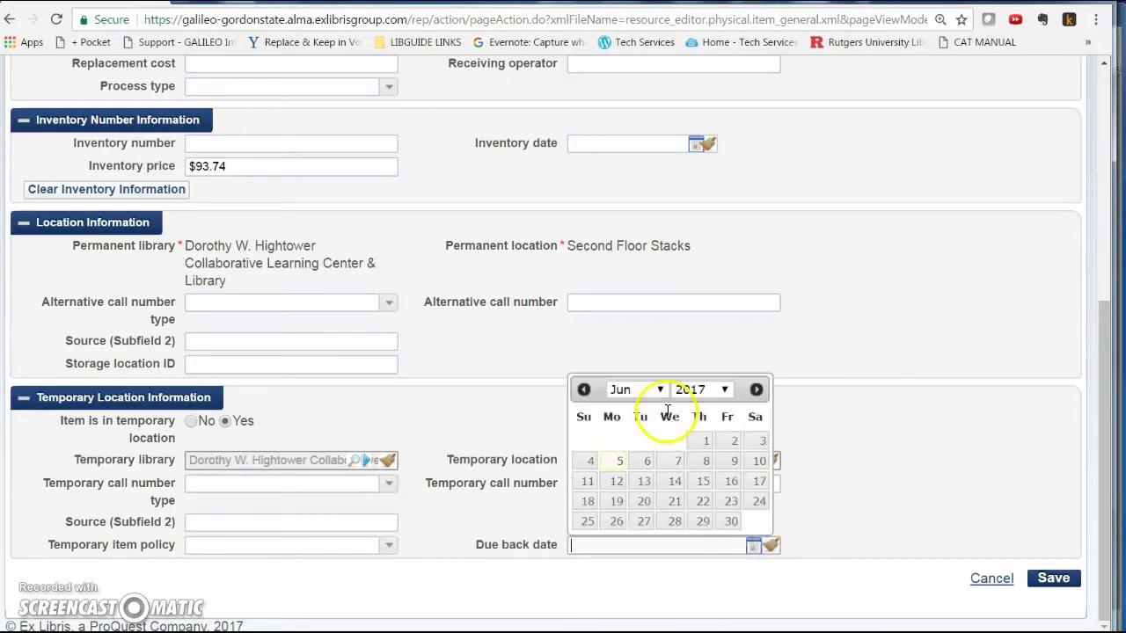
pyautogui.click(662, 392)
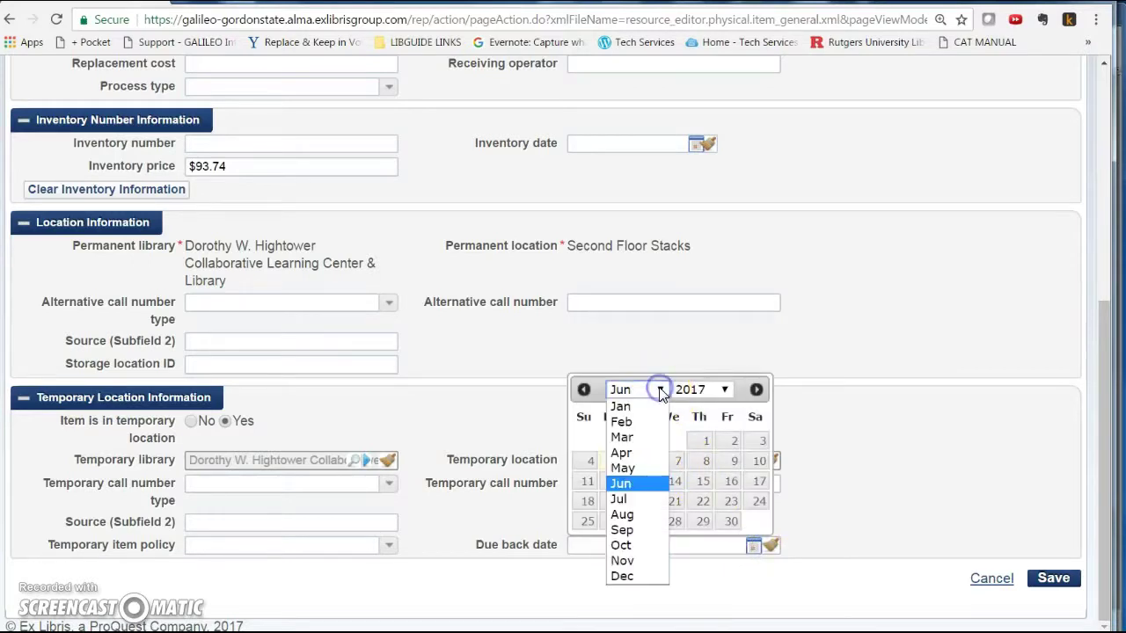
pyautogui.click(632, 500)
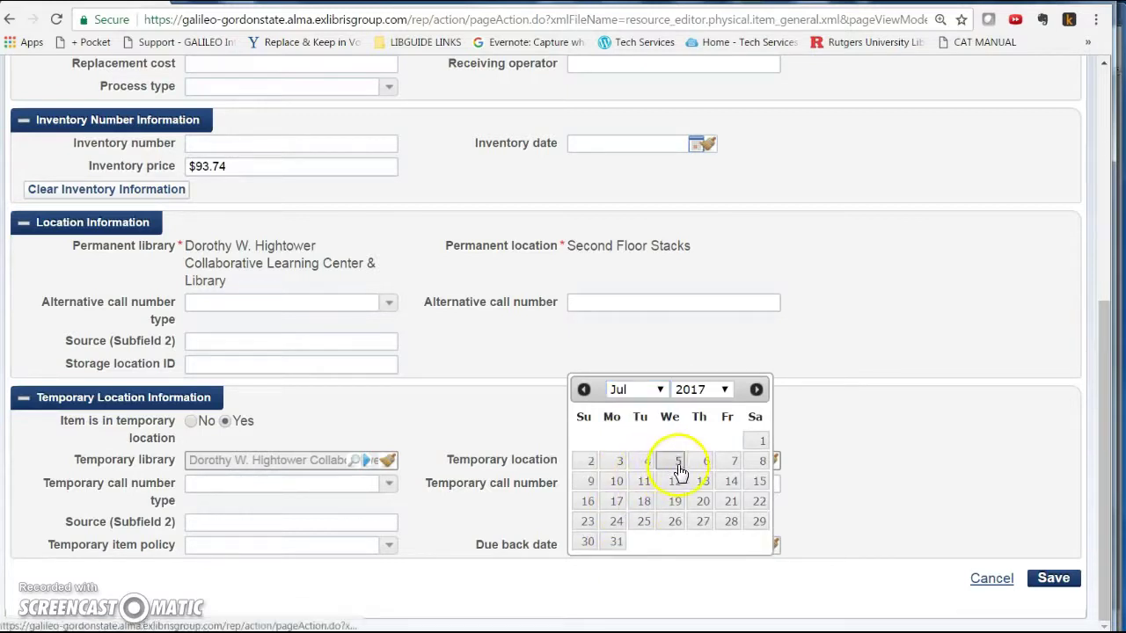
pyautogui.click(677, 462)
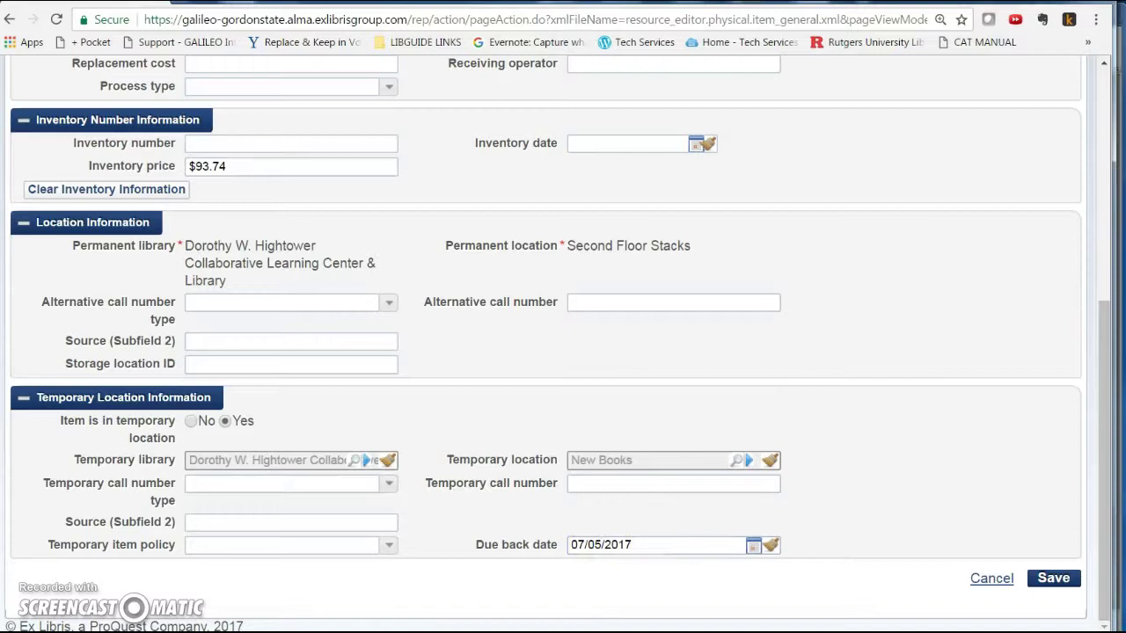
pyautogui.scroll(3, 339, 508)
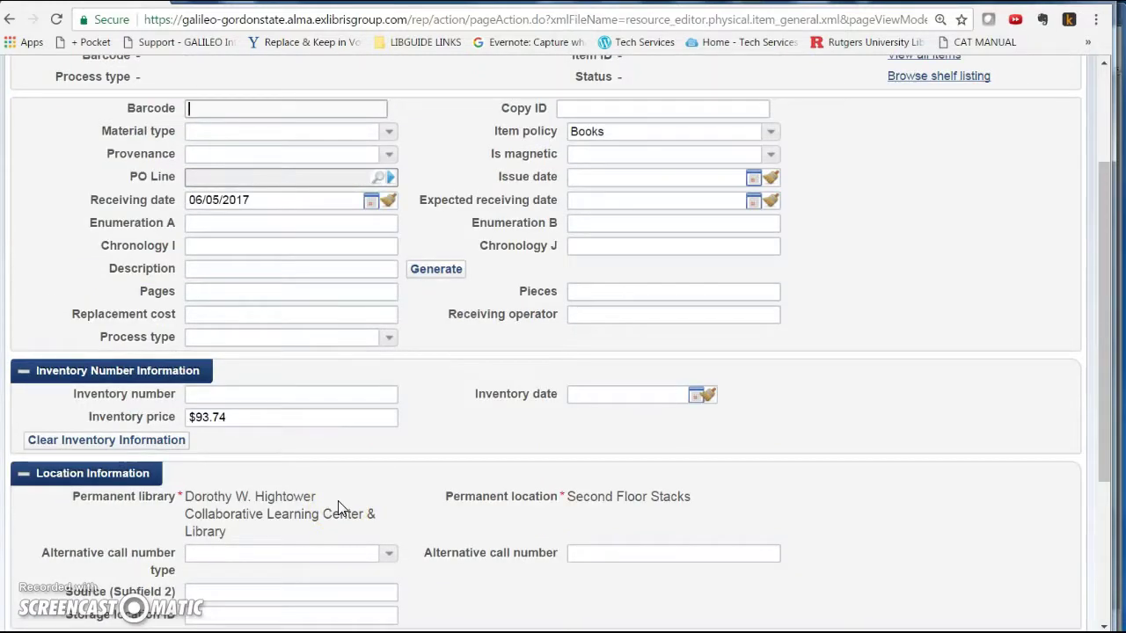
pyautogui.press('Return')
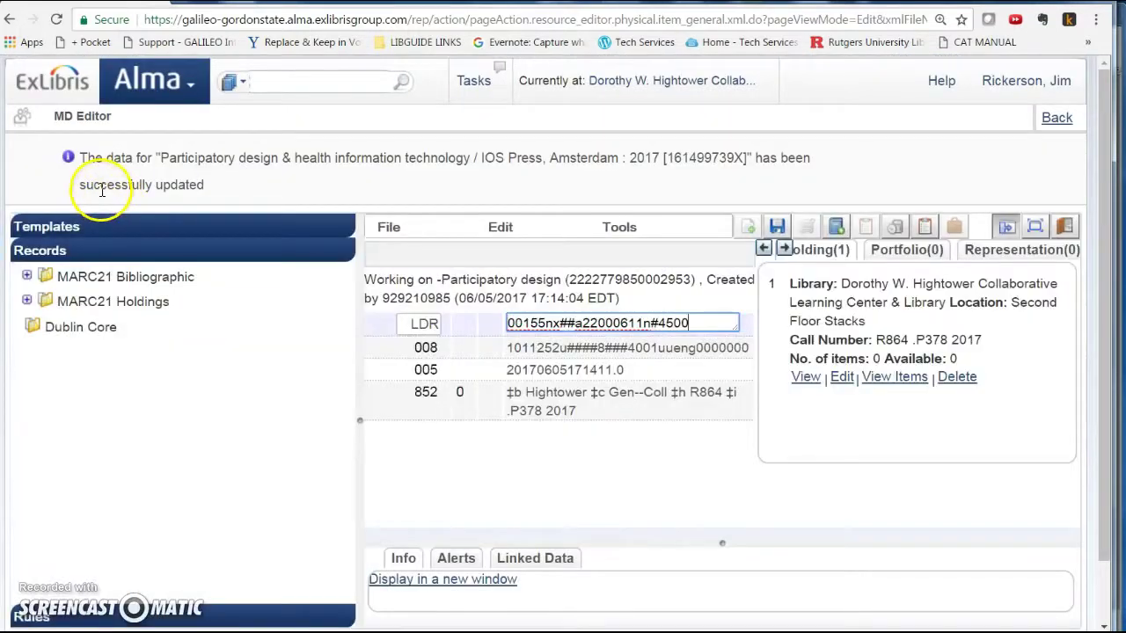
pyautogui.moveTo(93, 186); pyautogui.dragTo(215, 189)
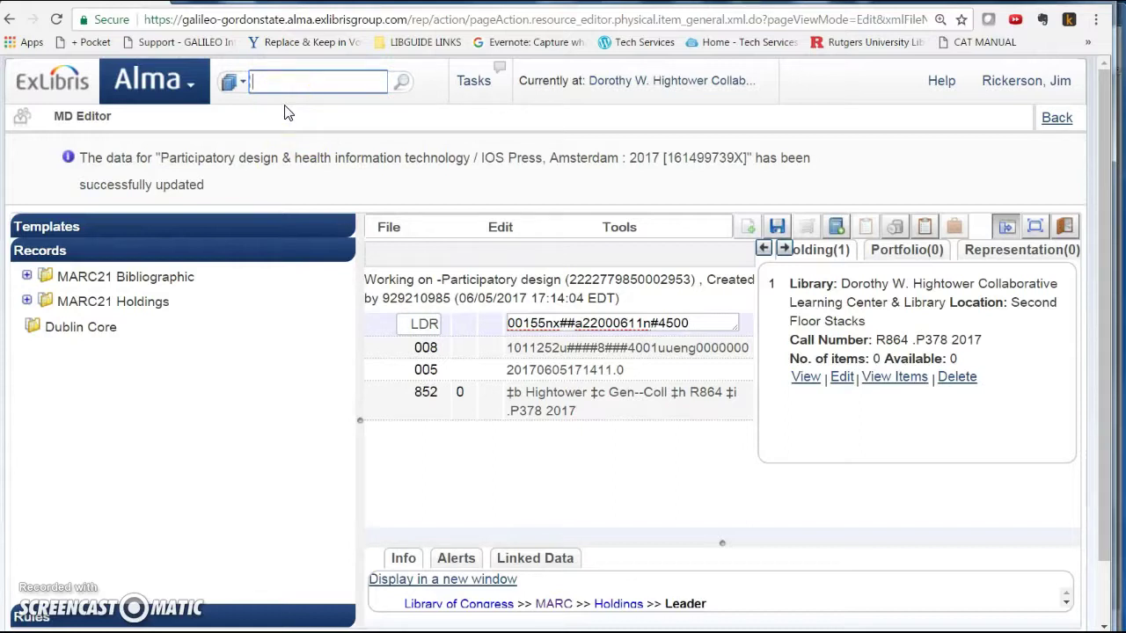
pyautogui.write('5001371518')
pyautogui.press('Return')
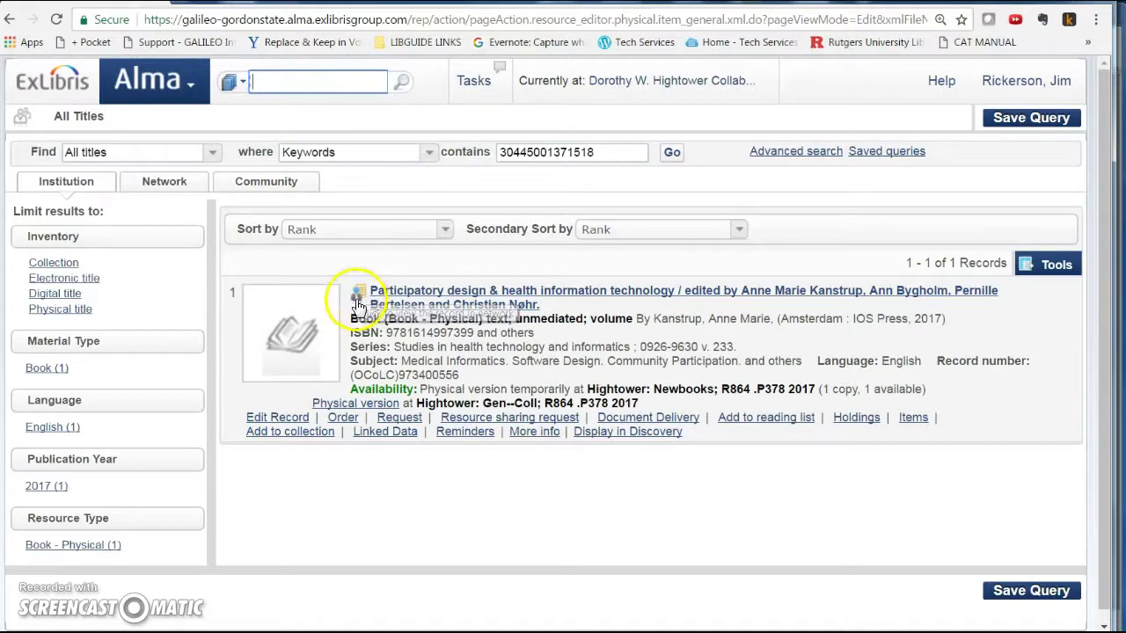
# - View Participatory design in the Network Zone and show its network search results
pyautogui.click(358, 295)
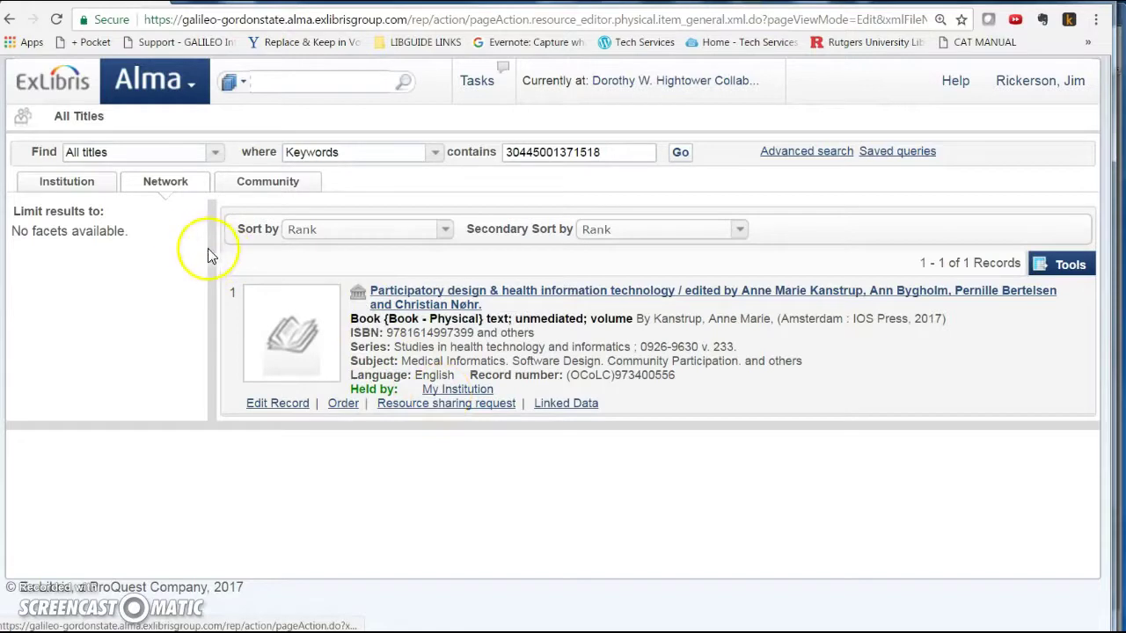
pyautogui.click(174, 193)
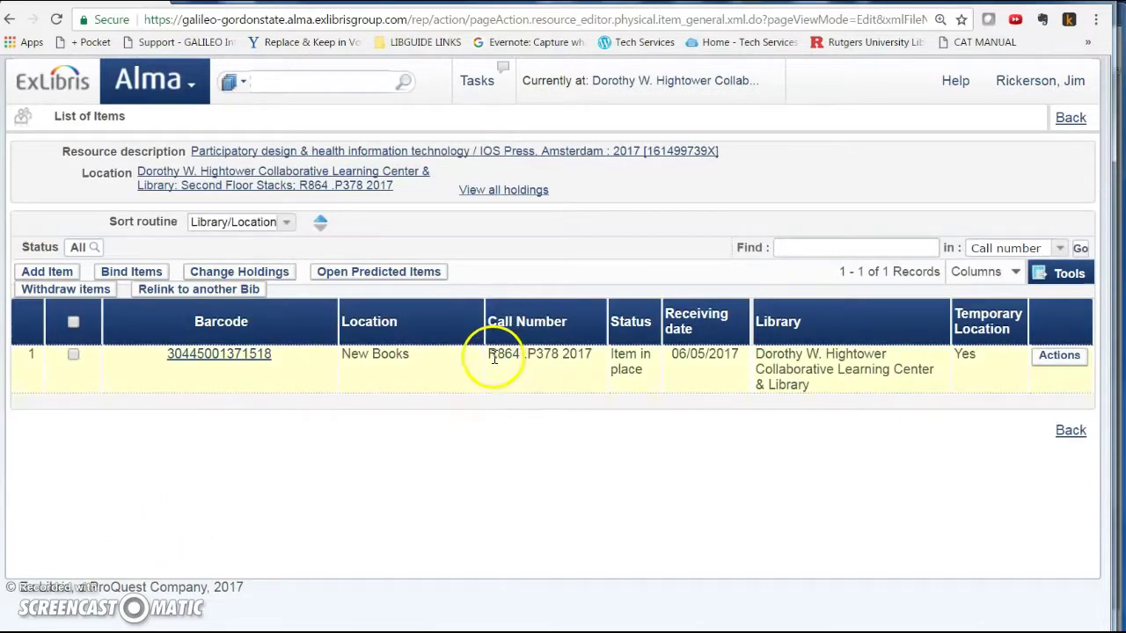
# - Highlight the item's call number R864 .P378 2017 in the List of Items
pyautogui.moveTo(491, 356); pyautogui.dragTo(584, 357)
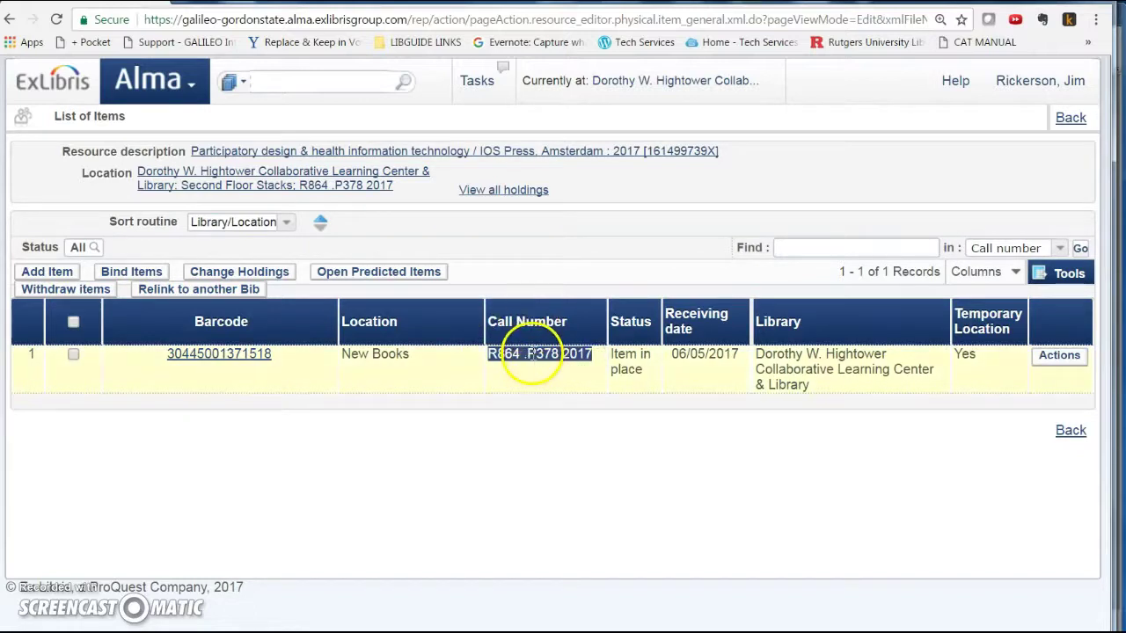